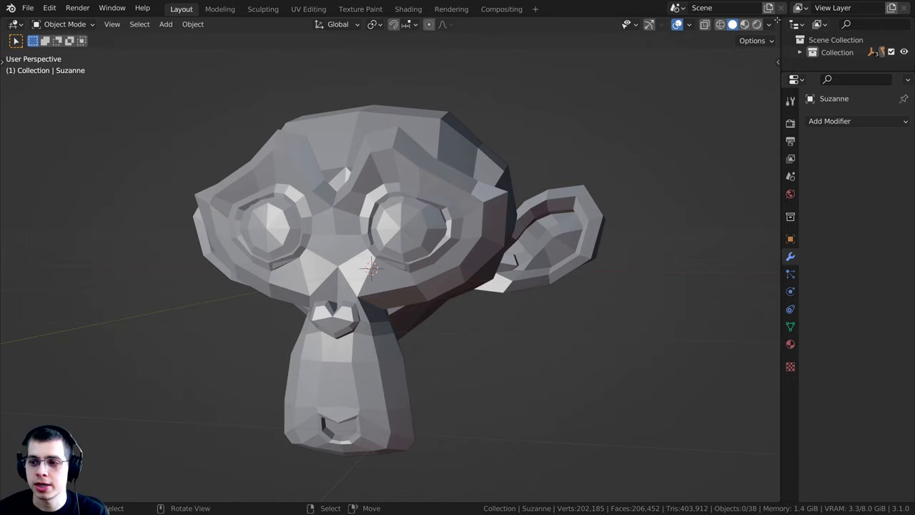
Split the 3D viewport vertically and make the larger area a Geometry Node Editor with its sidebar hidden.
{"action": "left_click_drag", "start_coordinate": [777, 21], "coordinate": [301, 26]}
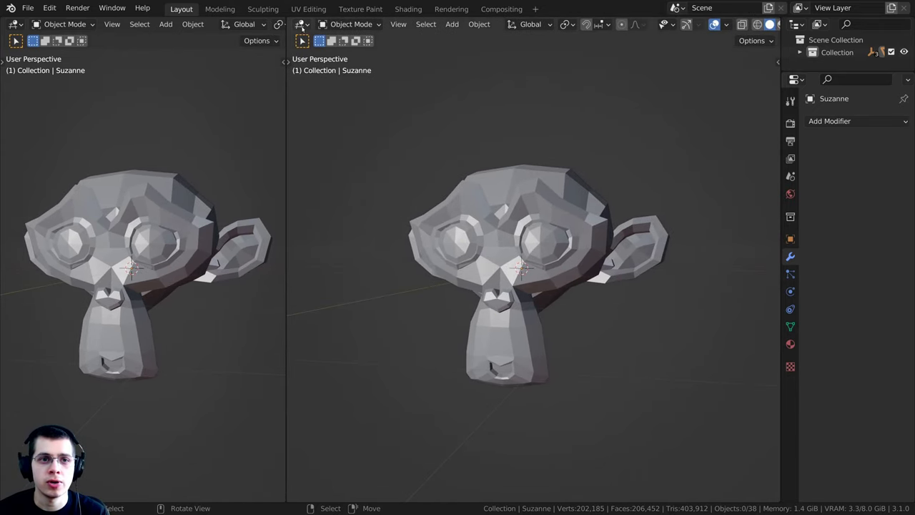
{"action": "left_click", "coordinate": [302, 26]}
{"action": "left_click", "coordinate": [350, 25]}
{"action": "key", "text": "Escape"}
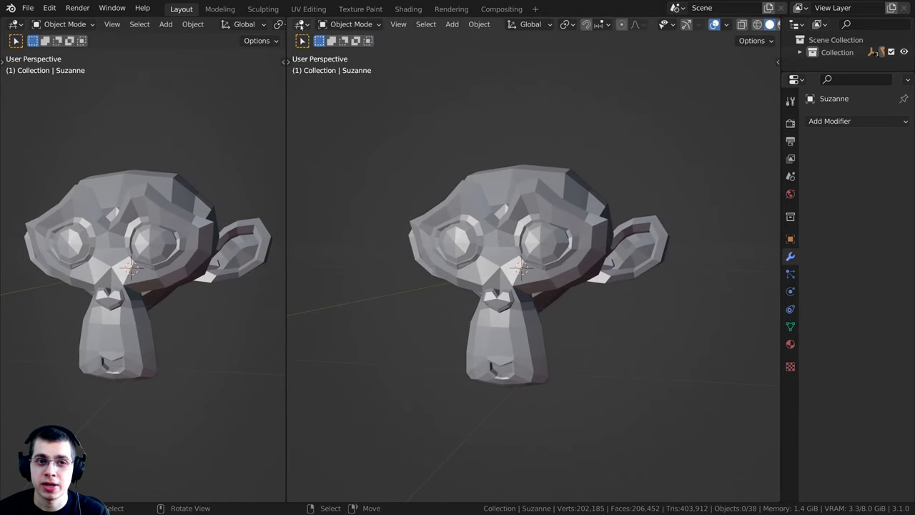
{"action": "left_click", "coordinate": [302, 25]}
{"action": "left_click", "coordinate": [336, 129]}
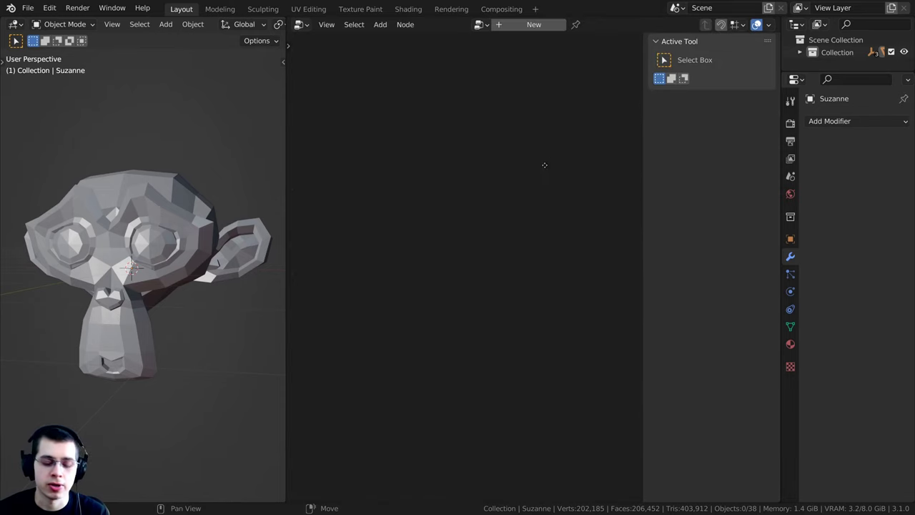
{"action": "key", "text": "n"}
Create a new geometry node tree on the monkey head and name it Wireframe.
{"action": "left_click", "coordinate": [54, 217]}
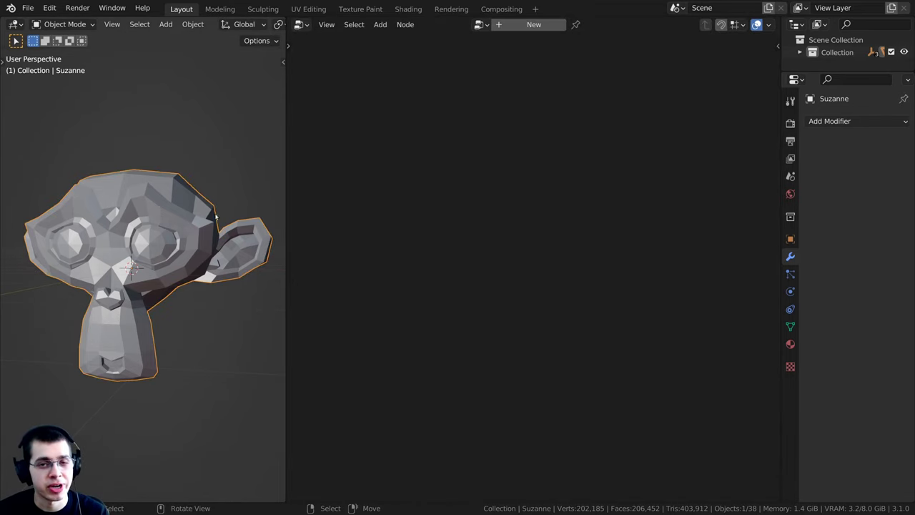
{"action": "left_click", "coordinate": [517, 27]}
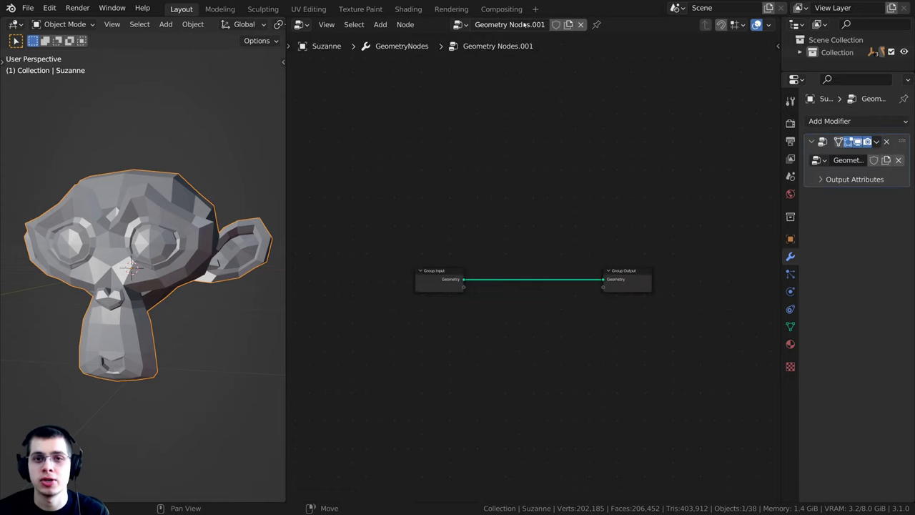
{"action": "double_click", "coordinate": [511, 25]}
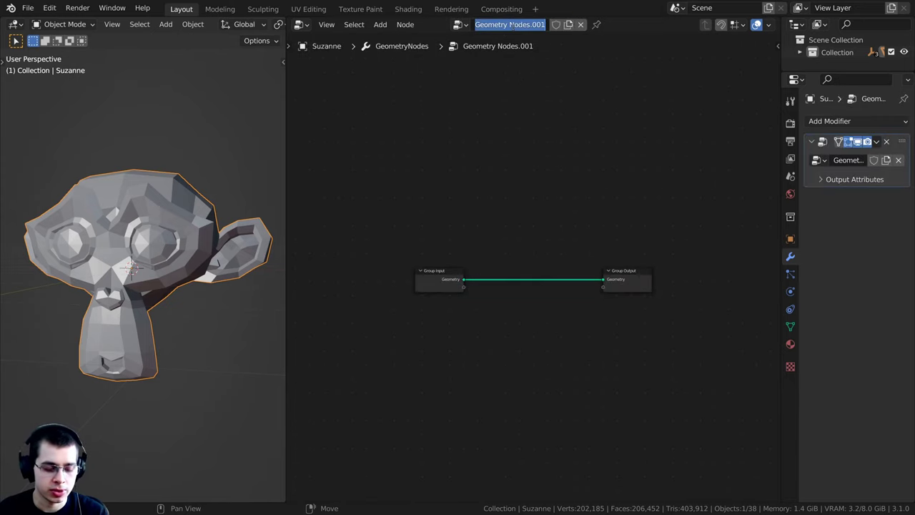
{"action": "type", "text": "Wireframe"}
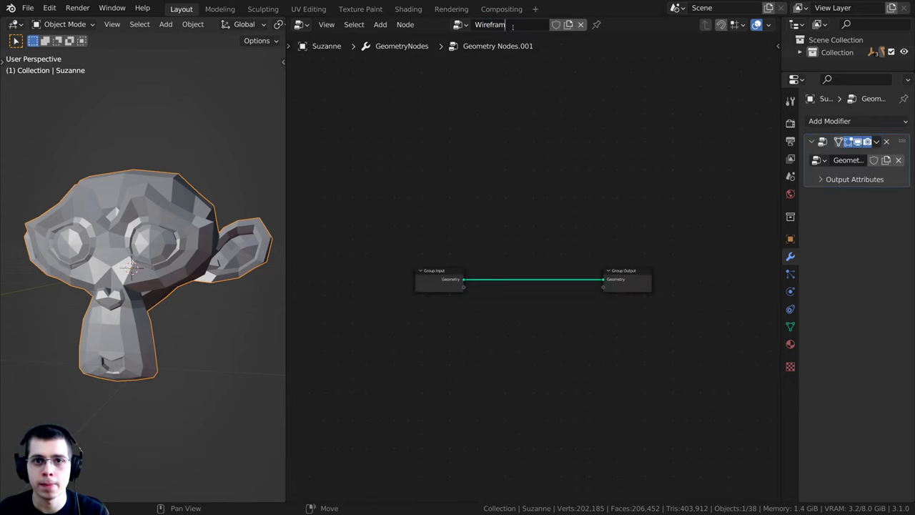
{"action": "key", "text": "Return"}
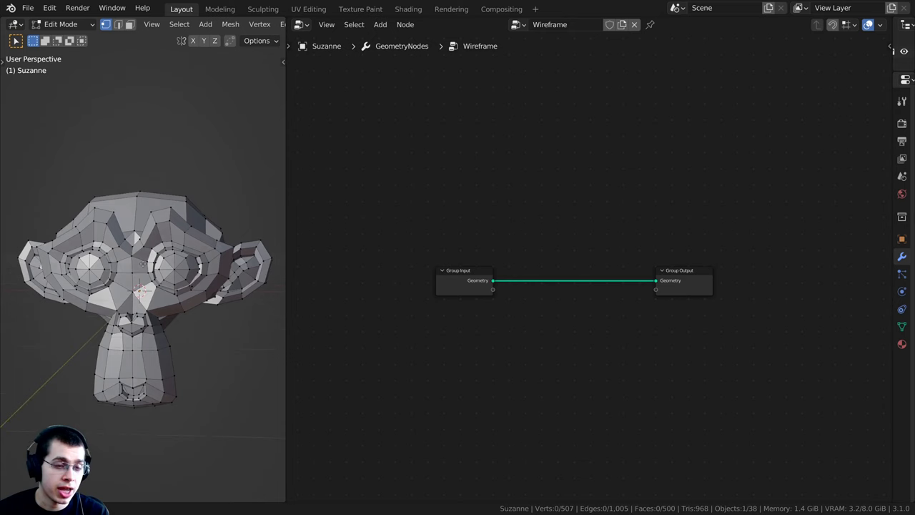
Examine the monkey head's vertices and edges with the whole mesh selected in Edit Mode, and return to Object Mode.
{"action": "key", "text": "a"}
{"action": "scroll", "coordinate": [209, 224], "scroll_direction": "up", "scroll_amount": 3}
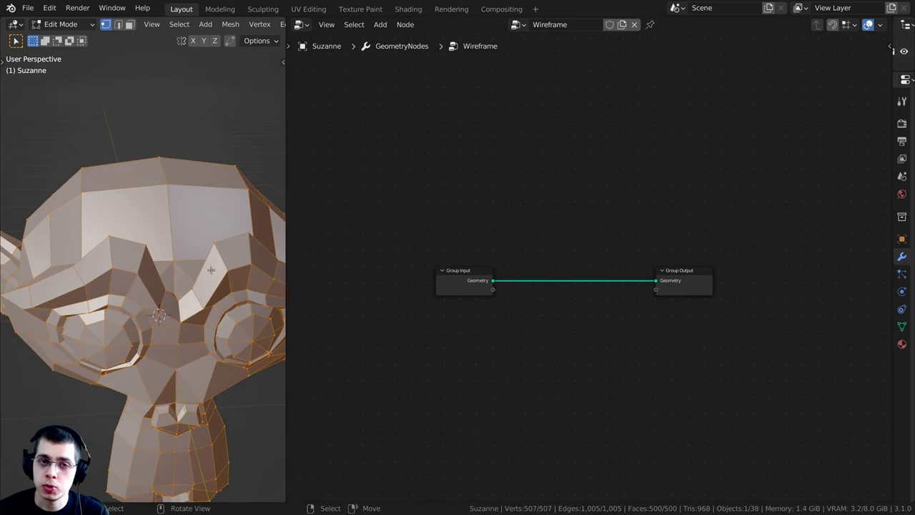
{"action": "scroll", "coordinate": [212, 270], "scroll_direction": "down", "scroll_amount": 2}
{"action": "key", "text": "Tab"}
{"action": "scroll", "coordinate": [504, 179], "scroll_direction": "up", "scroll_amount": 2}
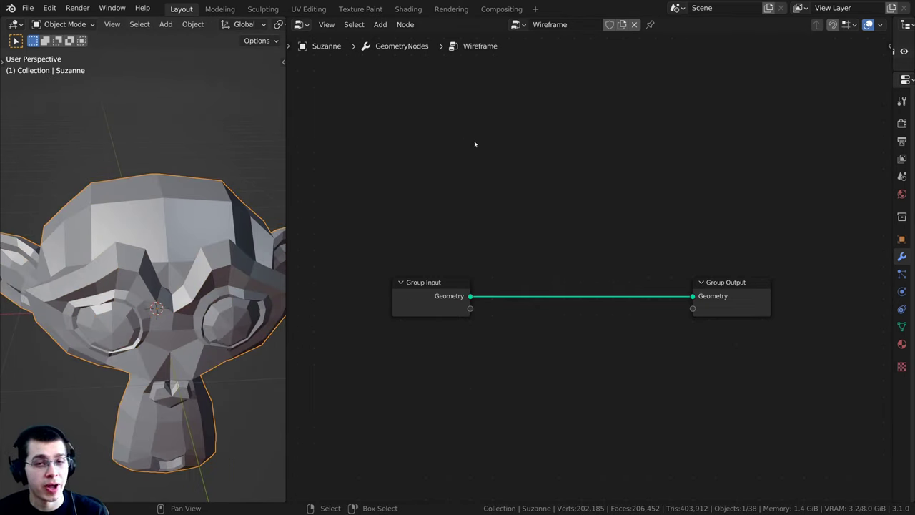
{"action": "middle_click_drag", "start_coordinate": [521, 185], "coordinate": [527, 187]}
{"action": "scroll", "coordinate": [147, 280], "scroll_direction": "down", "scroll_amount": 1}
{"action": "middle_click_drag", "start_coordinate": [147, 268], "coordinate": [143, 254], "text": "shift"}
{"action": "key", "text": "g"}
{"action": "right_click", "coordinate": [173, 182]}
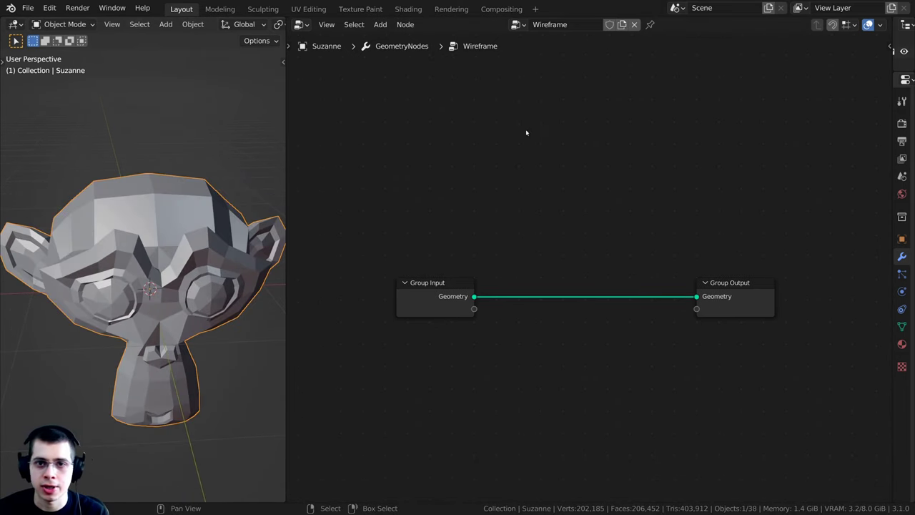
Try feeding an Ico Sphere node's mesh into the Group Output in place of the Group Input geometry.
{"action": "key", "text": "shift+a"}
{"action": "left_click", "coordinate": [486, 112]}
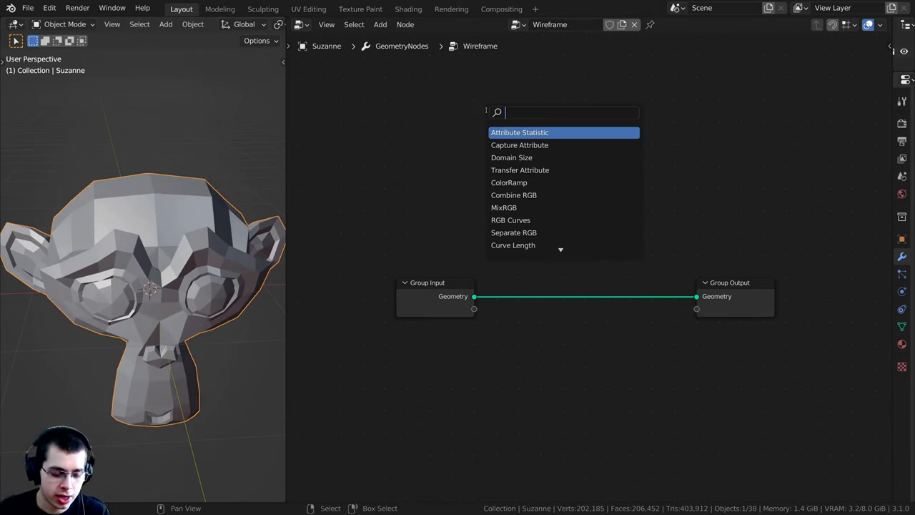
{"action": "type", "text": "spher"}
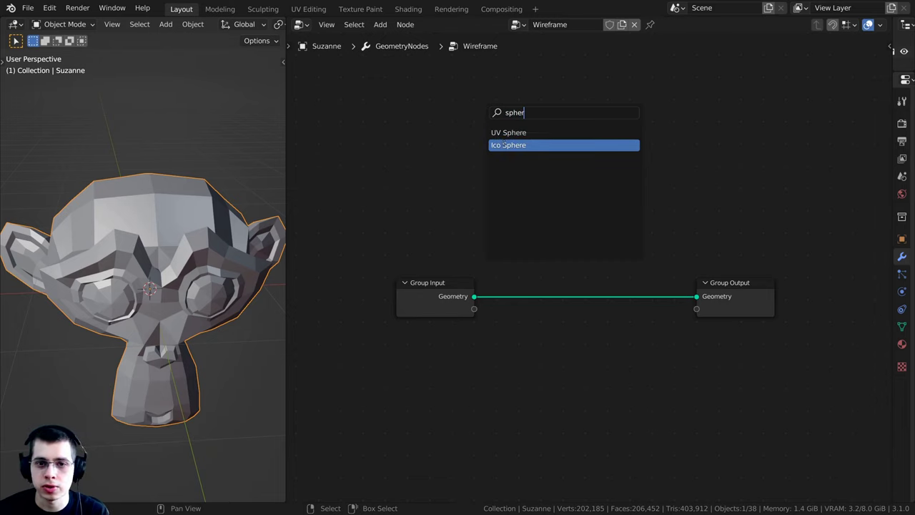
{"action": "left_click", "coordinate": [498, 145]}
{"action": "left_click", "coordinate": [447, 218]}
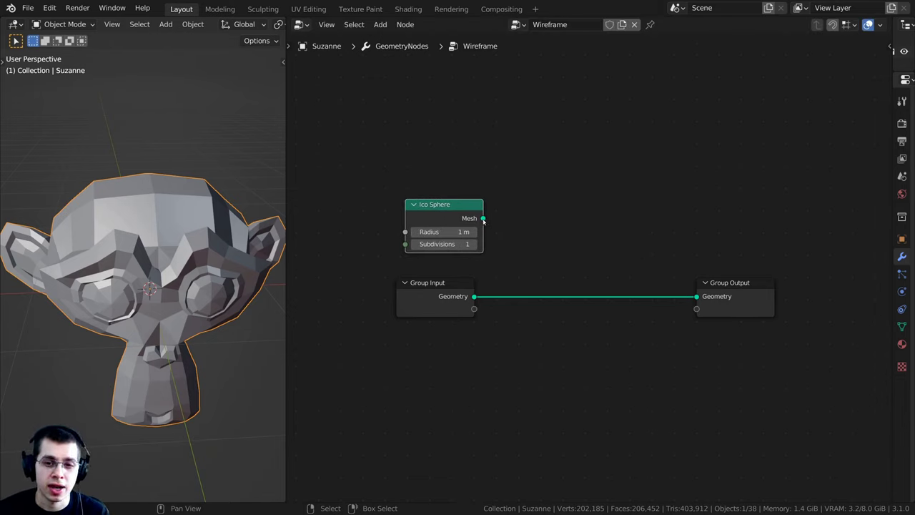
{"action": "left_click_drag", "start_coordinate": [484, 218], "coordinate": [697, 296]}
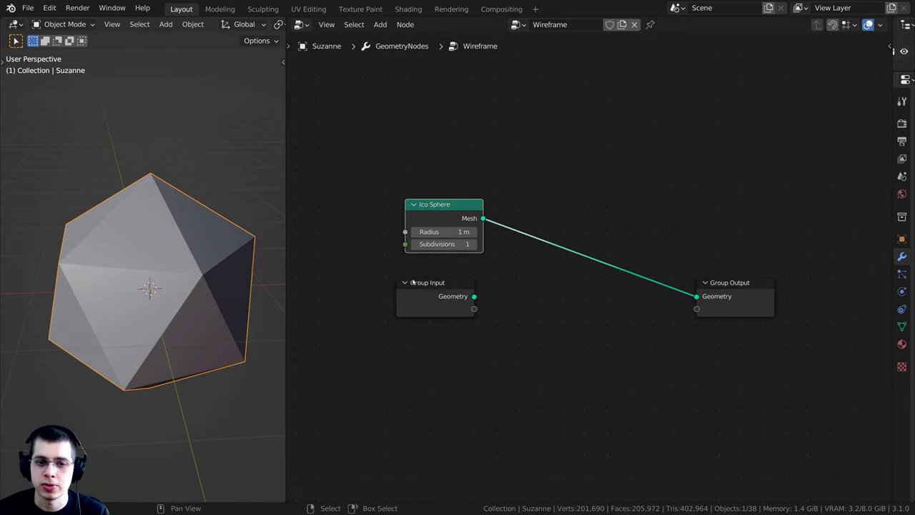
{"action": "scroll", "coordinate": [412, 283], "scroll_direction": "down", "scroll_amount": 1}
{"action": "left_click_drag", "start_coordinate": [453, 291], "coordinate": [446, 296]}
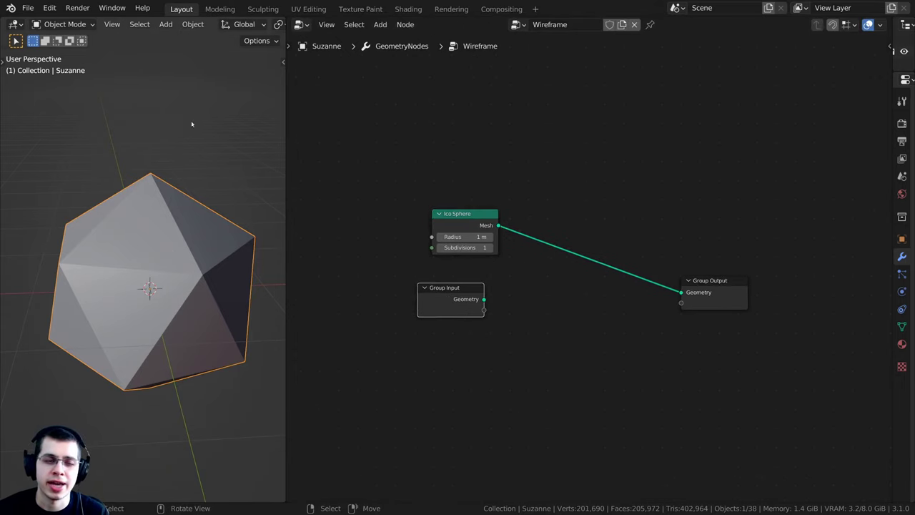
{"action": "left_click_drag", "start_coordinate": [478, 216], "coordinate": [468, 216]}
{"action": "scroll", "coordinate": [468, 217], "scroll_direction": "up", "scroll_amount": 2}
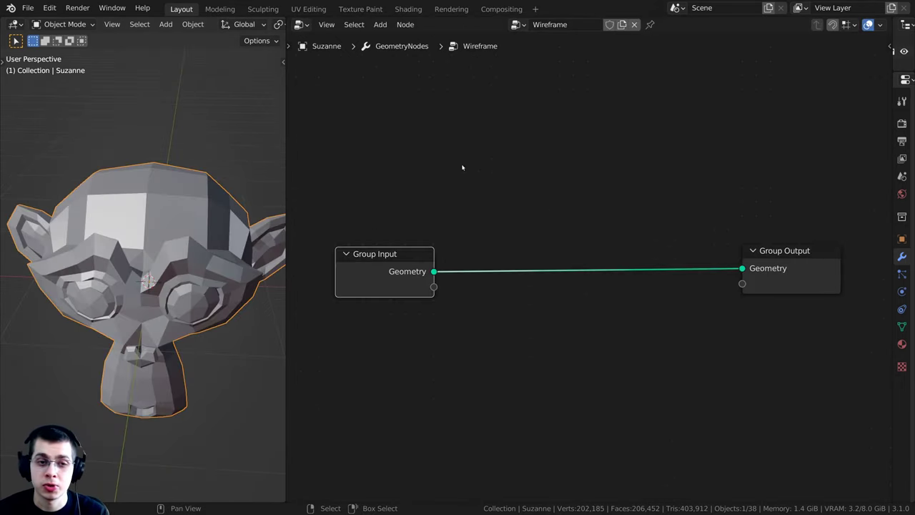
Add a Mesh to Curve node above the link between Group Input and Group Output.
{"action": "middle_click_drag", "start_coordinate": [454, 185], "coordinate": [456, 193]}
{"action": "key", "text": "shift+a"}
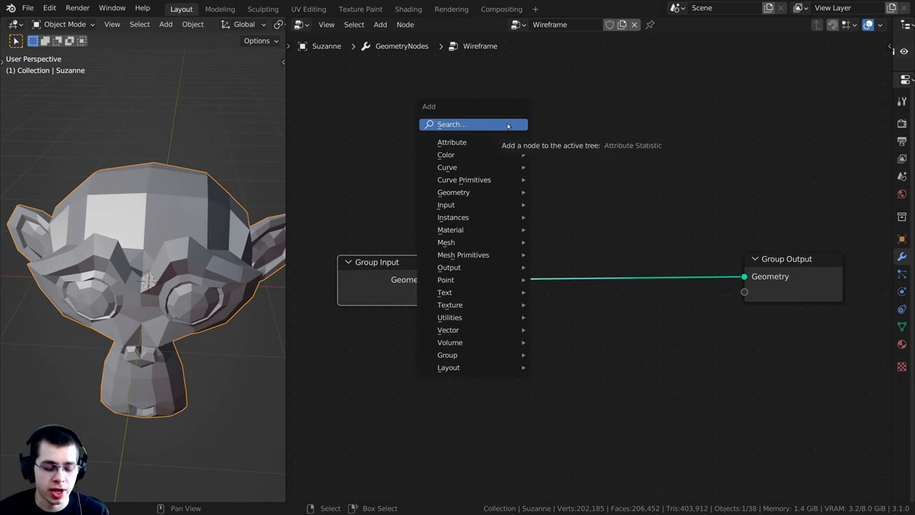
{"action": "left_click", "coordinate": [509, 126]}
{"action": "type", "text": "mesh to"}
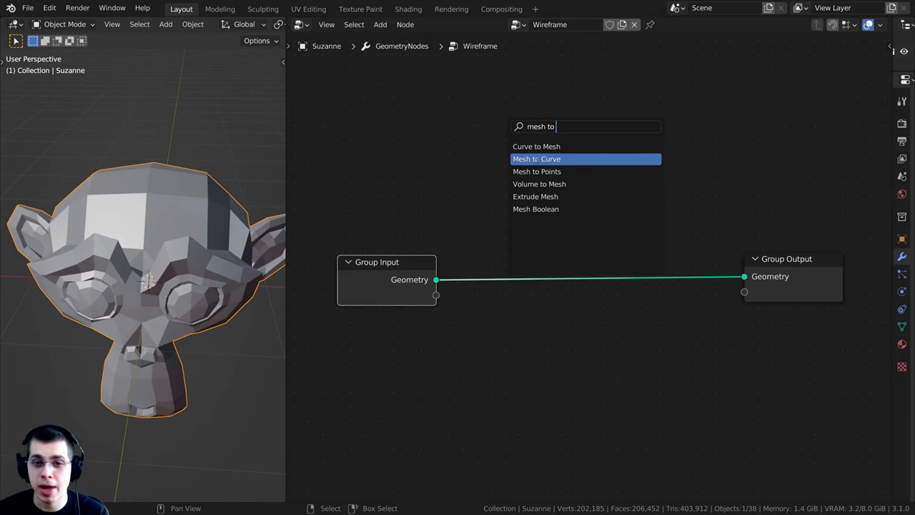
{"action": "left_click", "coordinate": [545, 159]}
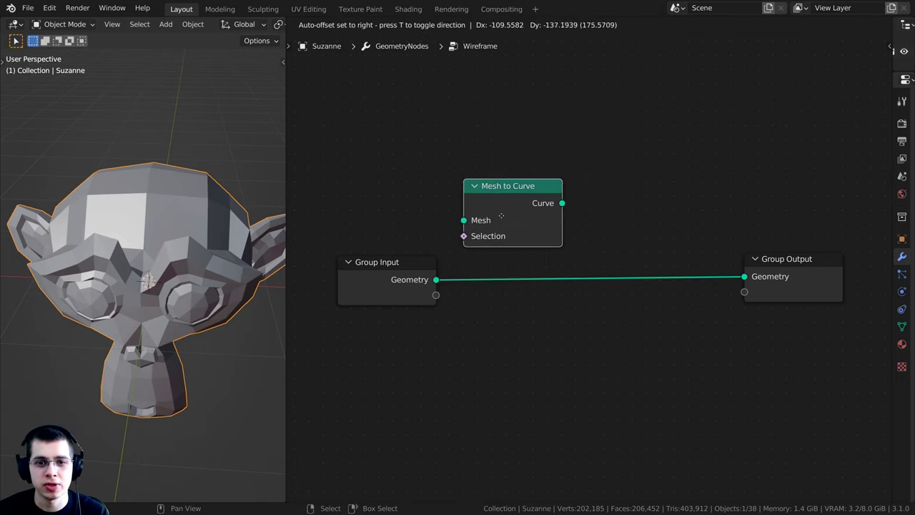
{"action": "left_click", "coordinate": [515, 221]}
Route the Group Input geometry through Mesh to Curve into the Group Output, and select the resulting wire object.
{"action": "left_click_drag", "start_coordinate": [436, 279], "coordinate": [470, 220]}
{"action": "left_click_drag", "start_coordinate": [534, 203], "coordinate": [744, 276]}
{"action": "scroll", "coordinate": [196, 207], "scroll_direction": "up", "scroll_amount": 4}
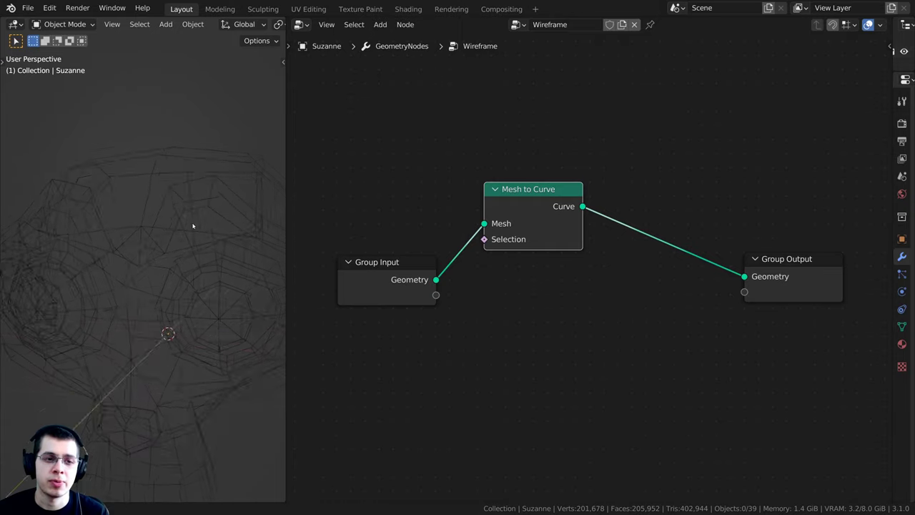
{"action": "middle_click_drag", "start_coordinate": [194, 224], "coordinate": [166, 245]}
{"action": "left_click", "coordinate": [178, 207]}
{"action": "scroll", "coordinate": [197, 254], "scroll_direction": "down", "scroll_amount": 2}
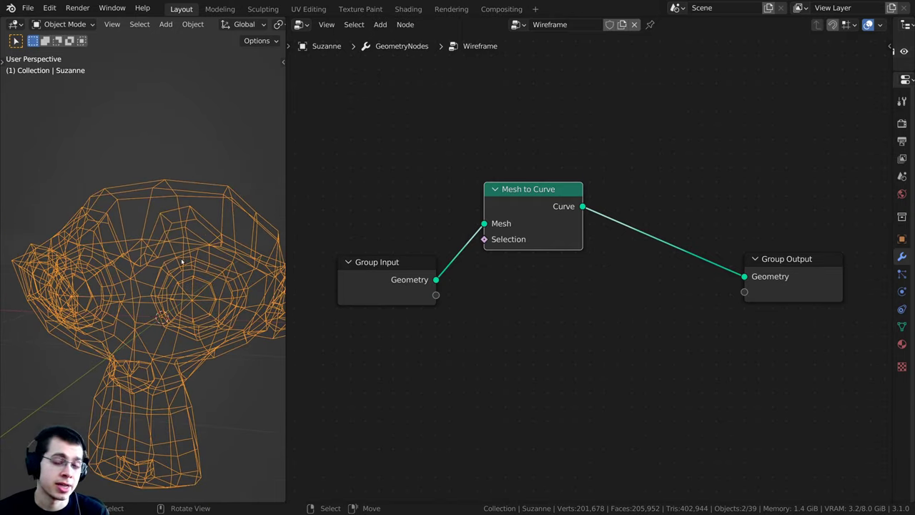
{"action": "left_click_drag", "start_coordinate": [521, 195], "coordinate": [520, 180]}
Insert a Curve to Mesh node between Mesh to Curve and Group Output, and tidy the positions of both conversion nodes.
{"action": "middle_click_drag", "start_coordinate": [529, 168], "coordinate": [505, 176]}
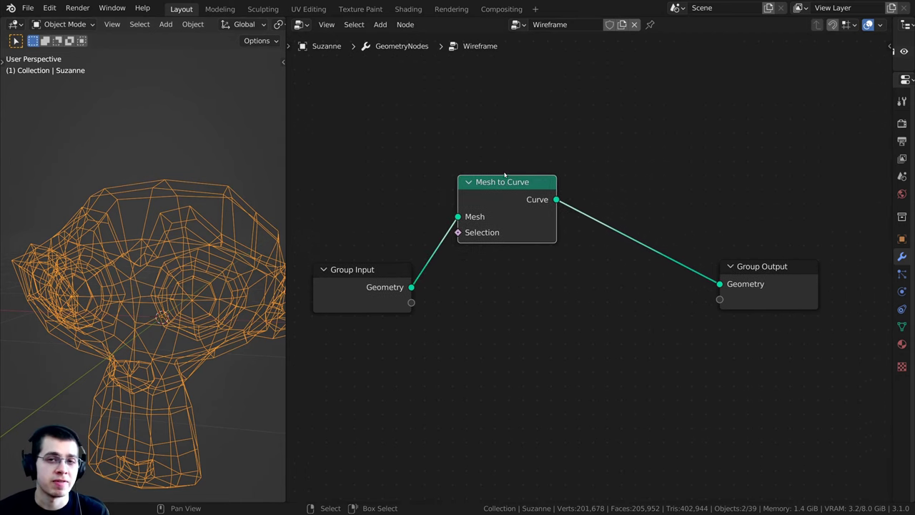
{"action": "key", "text": "shift+a"}
{"action": "left_click", "coordinate": [547, 141]}
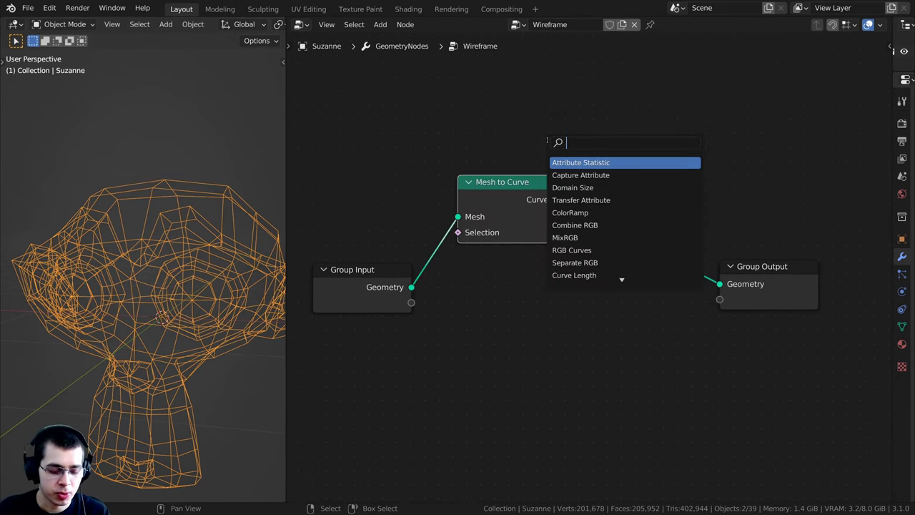
{"action": "type", "text": "mesh to"}
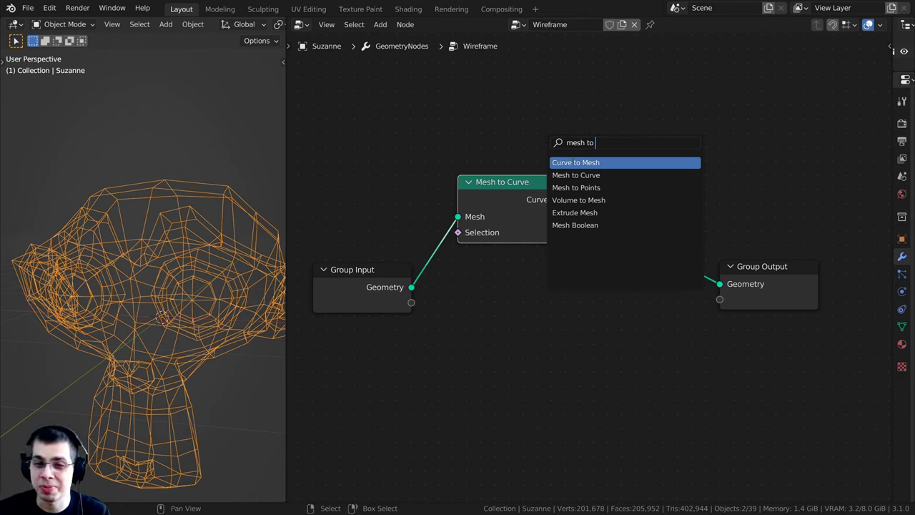
{"action": "key", "text": "Return"}
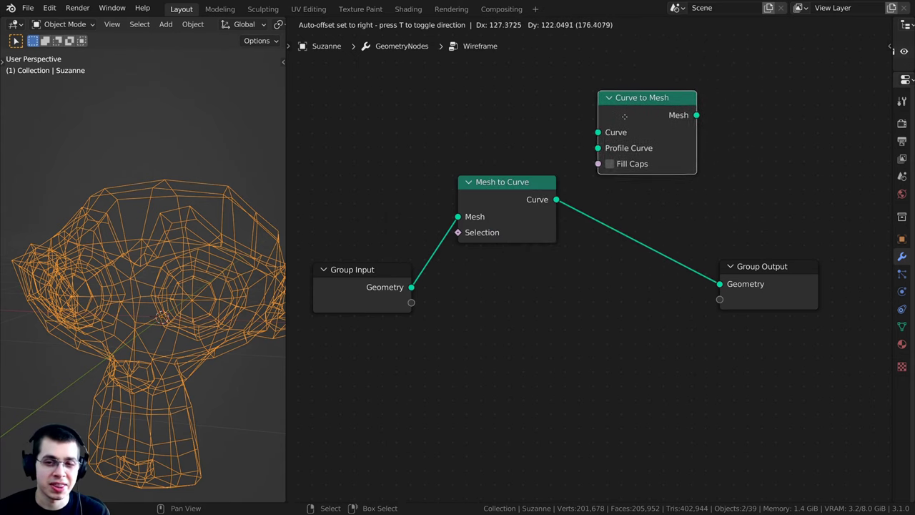
{"action": "left_click", "coordinate": [599, 193]}
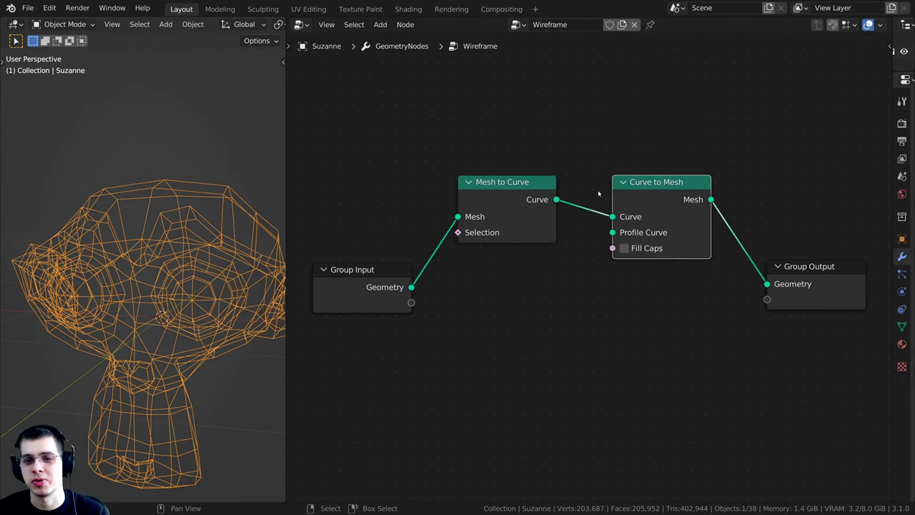
{"action": "middle_click_drag", "start_coordinate": [599, 193], "coordinate": [580, 195]}
{"action": "left_click_drag", "start_coordinate": [489, 215], "coordinate": [489, 223]}
{"action": "left_click_drag", "start_coordinate": [650, 201], "coordinate": [649, 195]}
{"action": "middle_click_drag", "start_coordinate": [628, 202], "coordinate": [605, 230]}
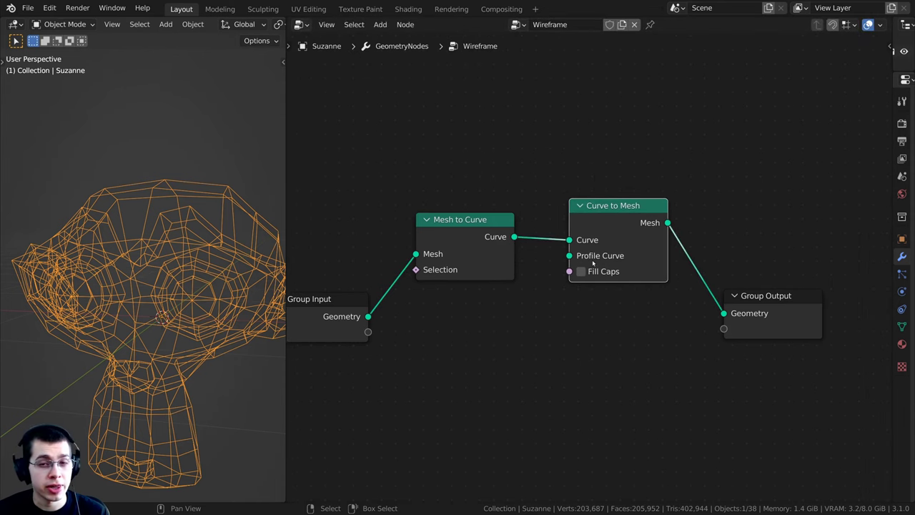
Add a Curve Circle node and place it above the Mesh to Curve node.
{"action": "middle_click_drag", "start_coordinate": [601, 262], "coordinate": [595, 272]}
{"action": "key", "text": "shift+a"}
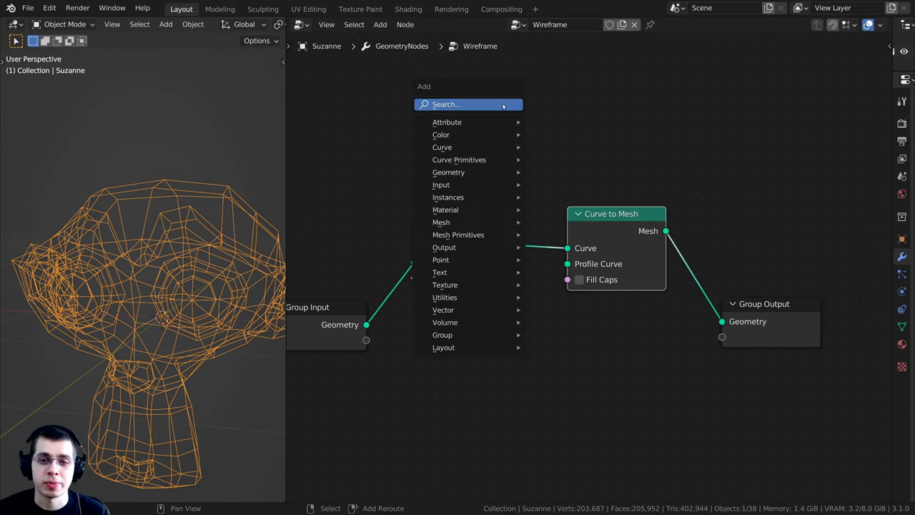
{"action": "left_click", "coordinate": [503, 105]}
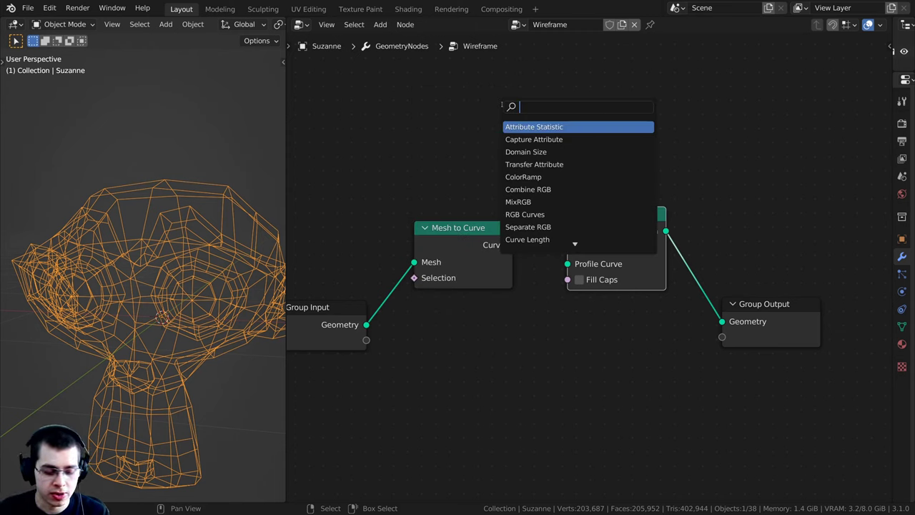
{"action": "type", "text": "cir"}
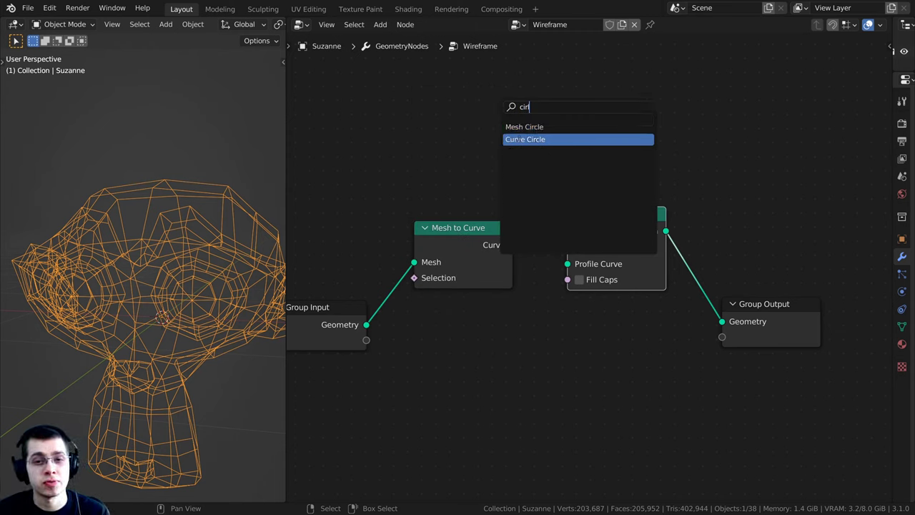
{"action": "left_click", "coordinate": [519, 141]}
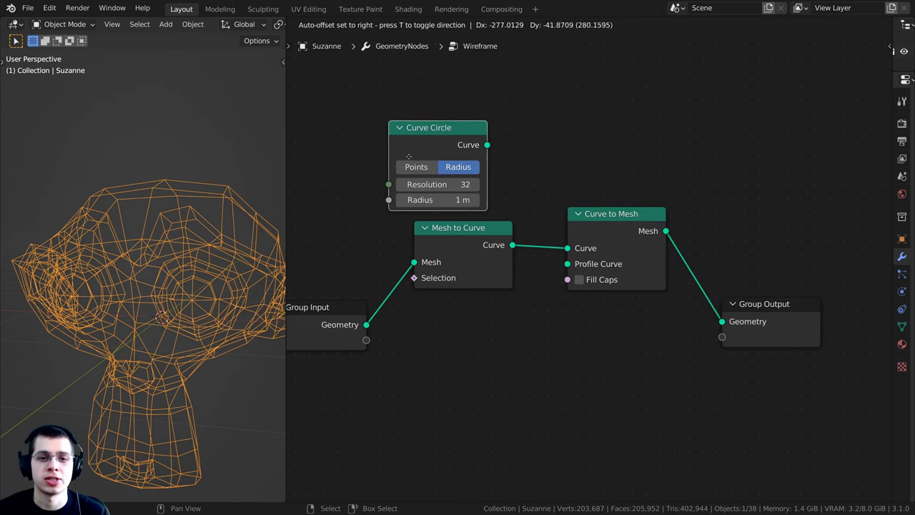
{"action": "left_click", "coordinate": [476, 138]}
Connect the Curve Circle's Curve output to the Profile Curve input of Curve to Mesh.
{"action": "left_click_drag", "start_coordinate": [491, 137], "coordinate": [569, 255]}
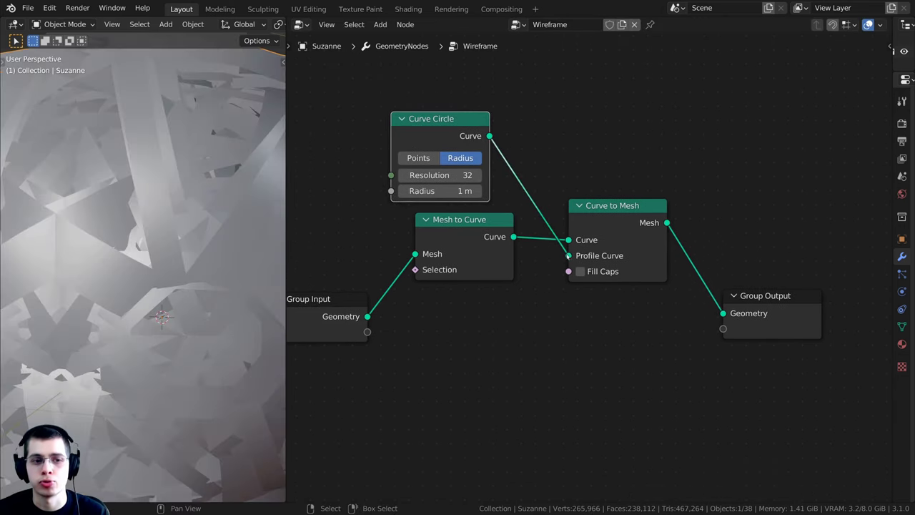
{"action": "scroll", "coordinate": [201, 225], "scroll_direction": "down", "scroll_amount": 5}
{"action": "middle_click_drag", "start_coordinate": [201, 225], "coordinate": [194, 274]}
{"action": "scroll", "coordinate": [406, 231], "scroll_direction": "up", "scroll_amount": 6}
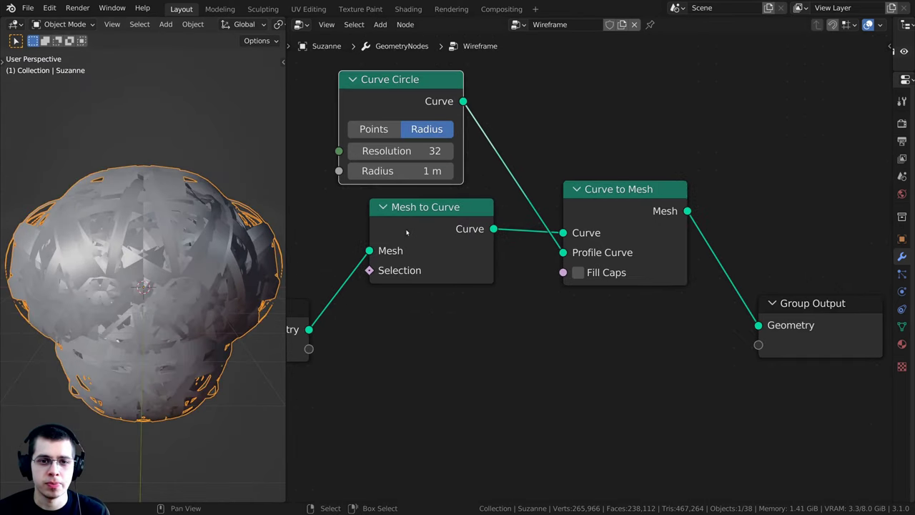
{"action": "middle_click_drag", "start_coordinate": [405, 227], "coordinate": [509, 320]}
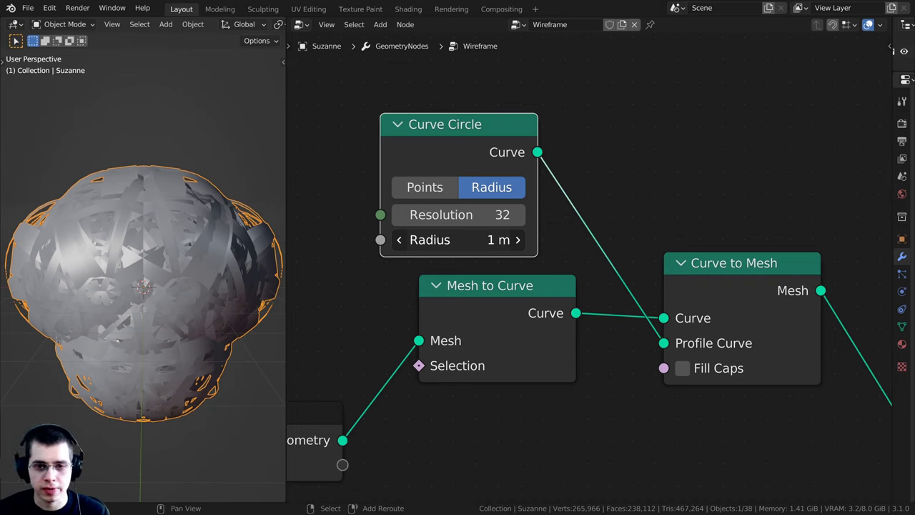
Set the Curve Circle's radius to 0.007 m to thin the wireframe tubes.
{"action": "left_click_drag", "start_coordinate": [463, 239], "coordinate": [392, 240]}
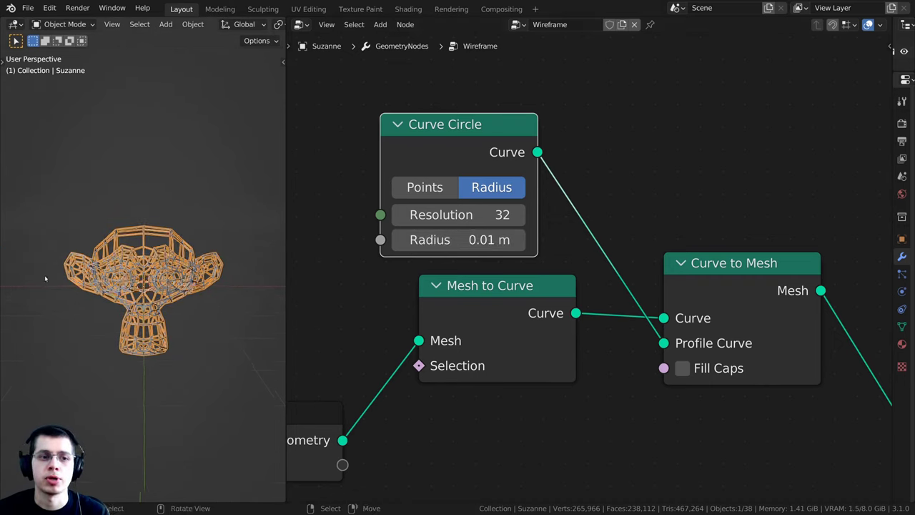
{"action": "scroll", "coordinate": [45, 278], "scroll_direction": "up", "scroll_amount": 4}
{"action": "middle_click_drag", "start_coordinate": [46, 278], "coordinate": [86, 294]}
{"action": "middle_click_drag", "start_coordinate": [86, 293], "coordinate": [122, 300]}
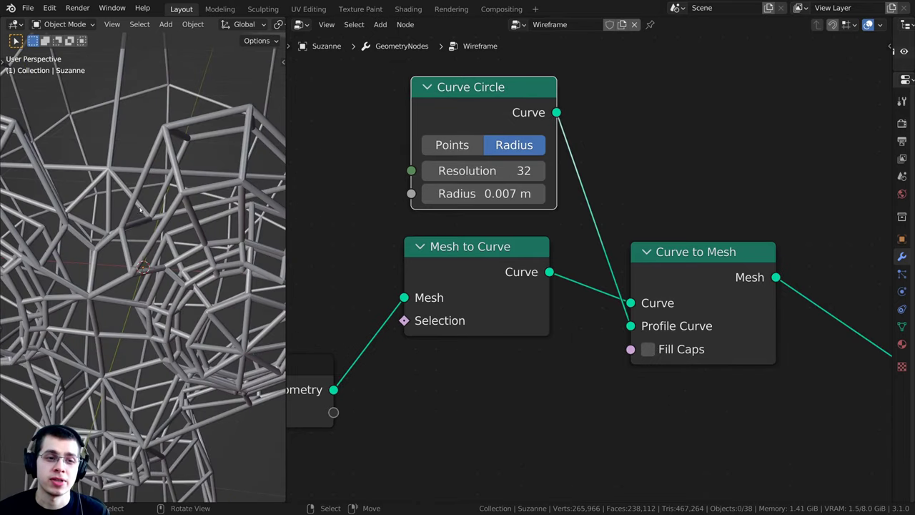
{"action": "middle_click_drag", "start_coordinate": [143, 272], "coordinate": [179, 268]}
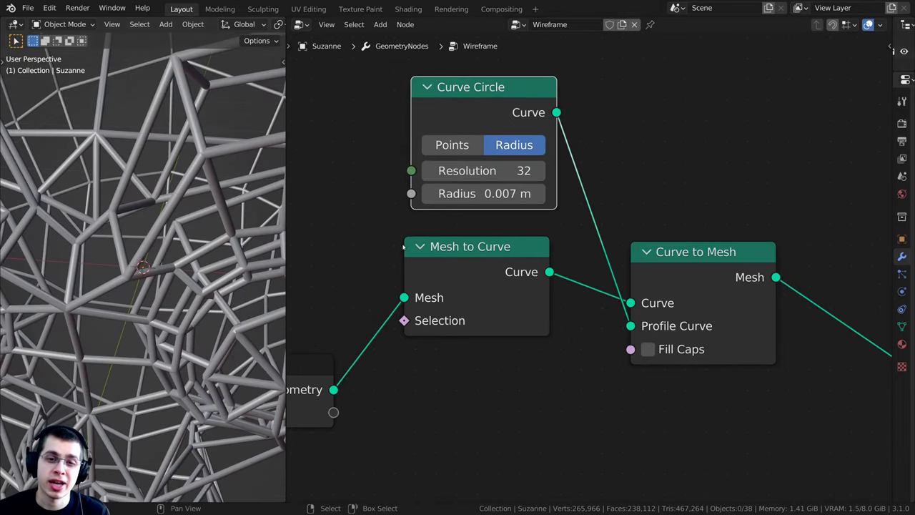
{"action": "middle_click_drag", "start_coordinate": [402, 246], "coordinate": [444, 289]}
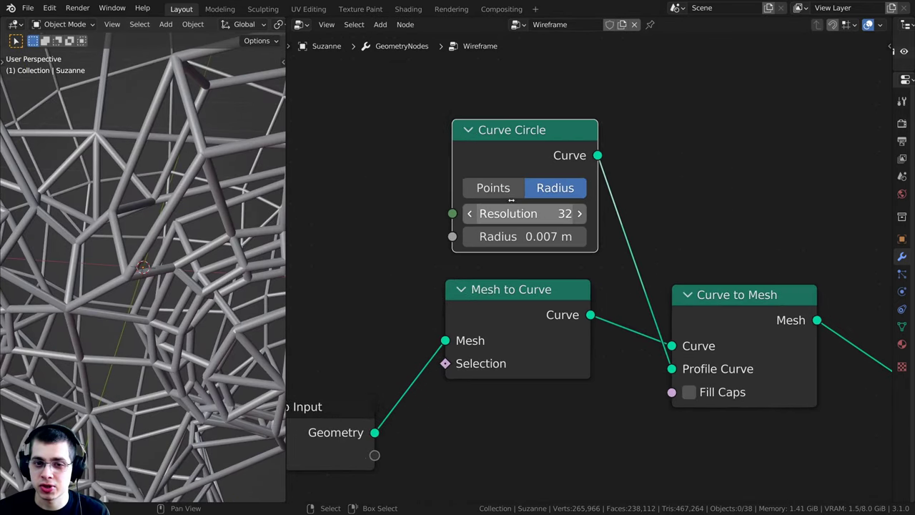
Set the Curve Circle's resolution to 4.
{"action": "scroll", "coordinate": [504, 175], "scroll_direction": "down", "scroll_amount": 2}
{"action": "middle_click_drag", "start_coordinate": [535, 201], "coordinate": [517, 178]}
{"action": "scroll", "coordinate": [517, 178], "scroll_direction": "up", "scroll_amount": 1}
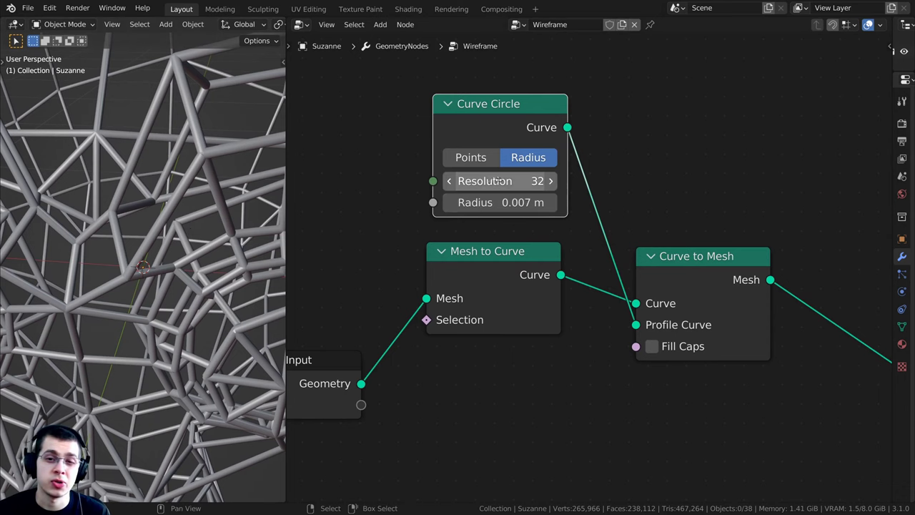
{"action": "scroll", "coordinate": [495, 183], "scroll_direction": "down", "scroll_amount": 1}
{"action": "scroll", "coordinate": [154, 357], "scroll_direction": "down", "scroll_amount": 10}
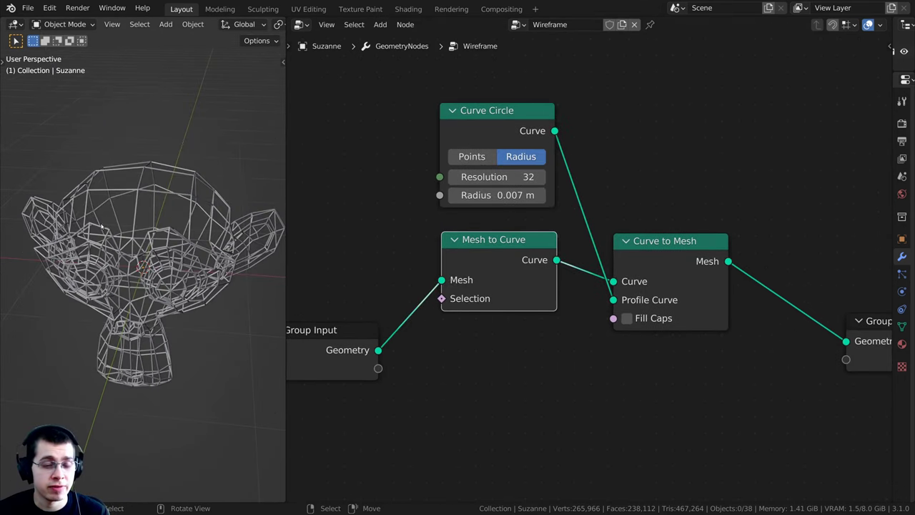
{"action": "scroll", "coordinate": [483, 174], "scroll_direction": "up", "scroll_amount": 1}
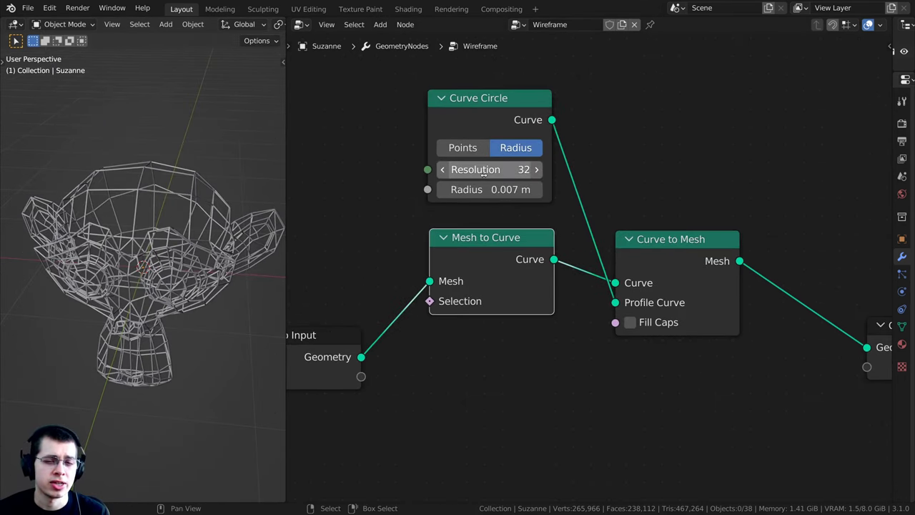
{"action": "left_click", "coordinate": [476, 170]}
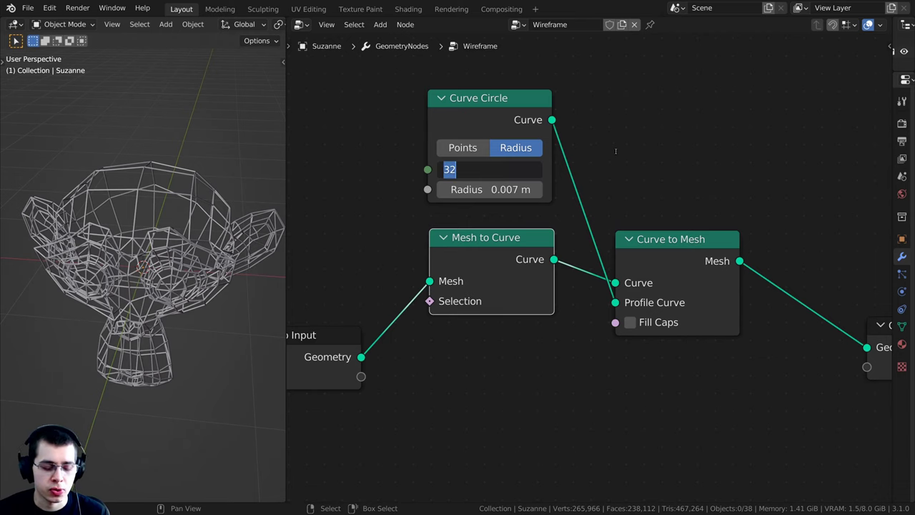
{"action": "type", "text": "4"}
{"action": "key", "text": "Return"}
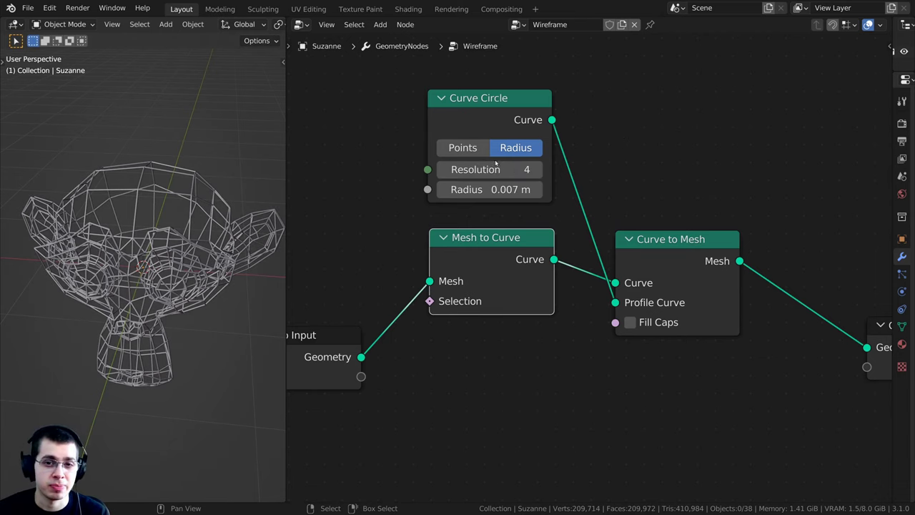
Try a Curve Circle resolution of 7 on the wireframe tubes and return it to 4.
{"action": "scroll", "coordinate": [198, 222], "scroll_direction": "up", "scroll_amount": 8}
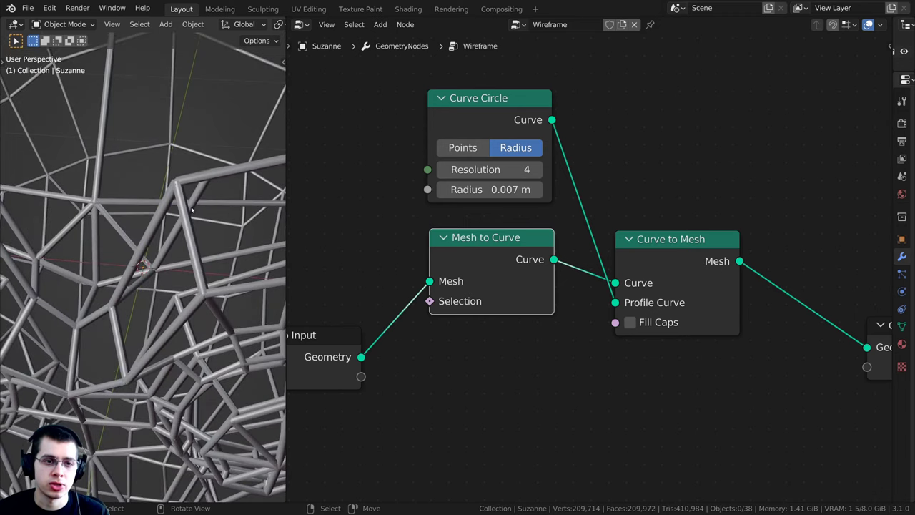
{"action": "scroll", "coordinate": [199, 222], "scroll_direction": "up", "scroll_amount": 5}
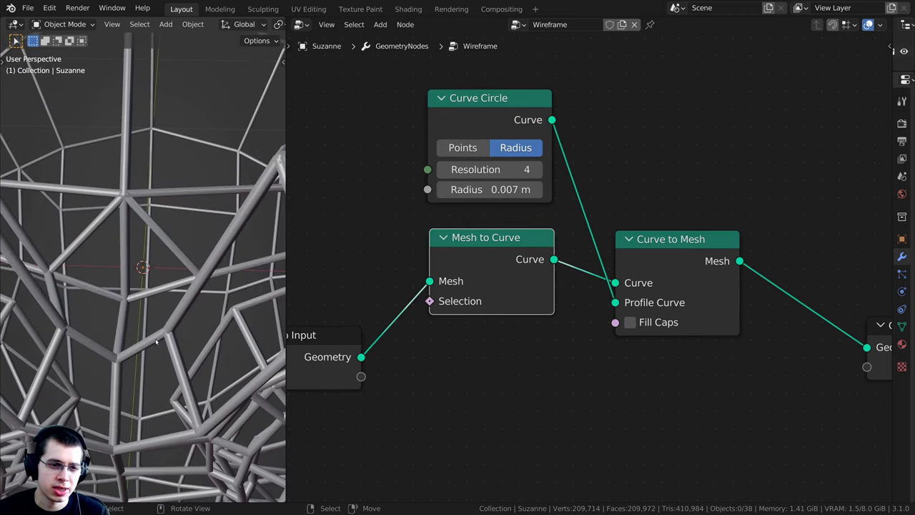
{"action": "left_click", "coordinate": [536, 169]}
{"action": "left_click", "coordinate": [536, 170]}
{"action": "left_click", "coordinate": [536, 169]}
{"action": "middle_click_drag", "start_coordinate": [183, 328], "coordinate": [170, 275]}
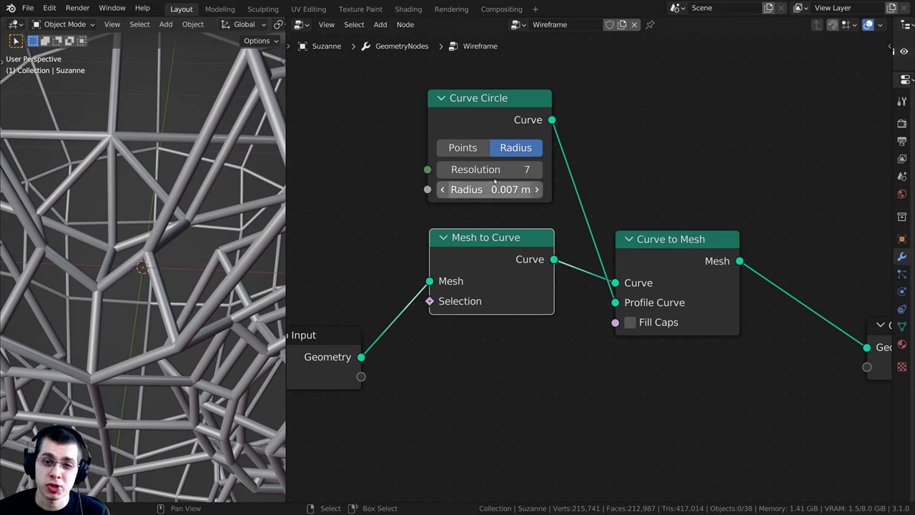
{"action": "left_click_drag", "start_coordinate": [475, 170], "coordinate": [464, 169]}
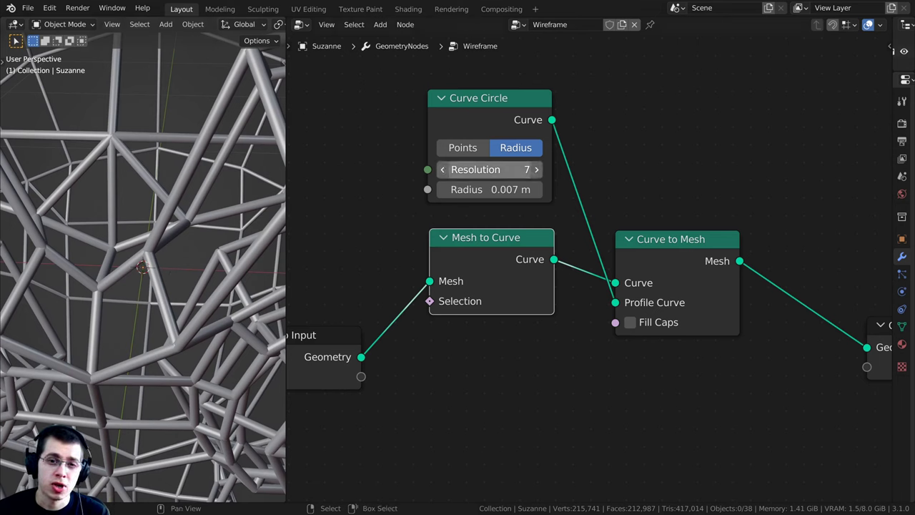
{"action": "left_click", "coordinate": [537, 170]}
{"action": "scroll", "coordinate": [195, 285], "scroll_direction": "down", "scroll_amount": 1}
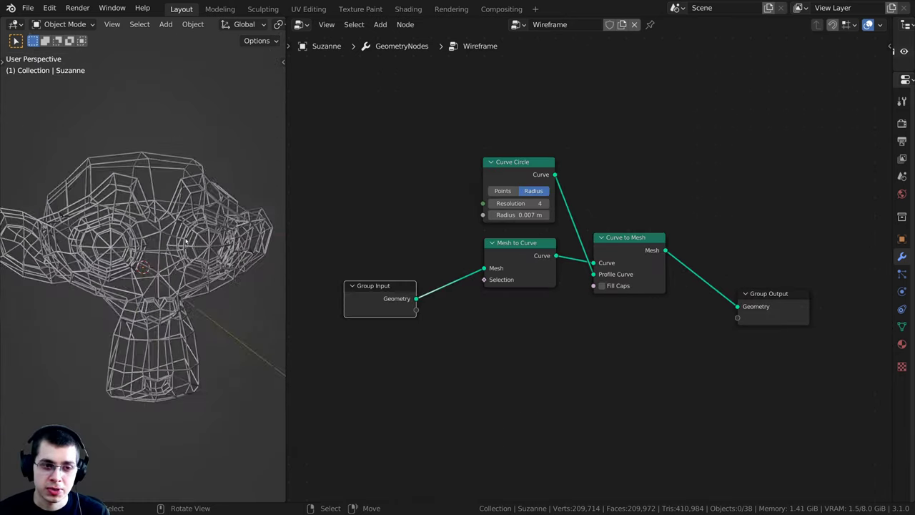
Temporarily link the Group Input geometry straight to Group Output to preview the solid head, and restore the Curve to Mesh link.
{"action": "middle_click_drag", "start_coordinate": [129, 221], "coordinate": [146, 223]}
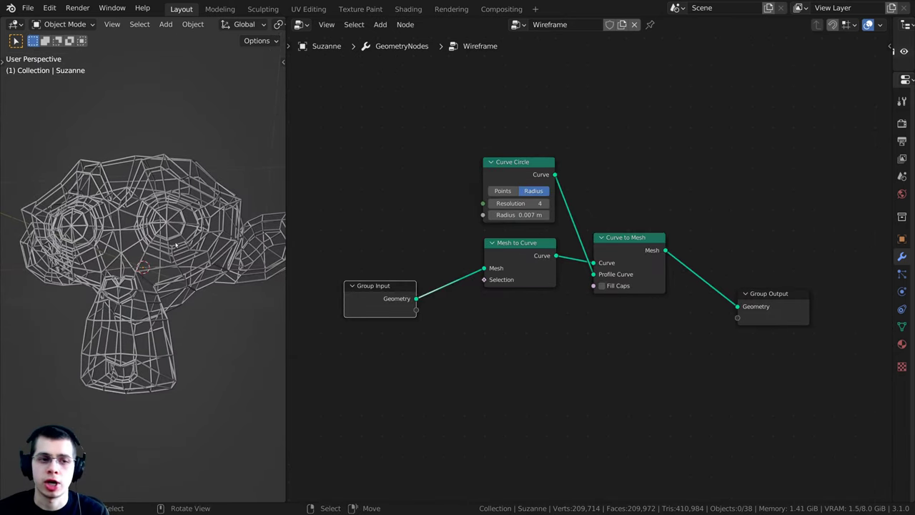
{"action": "left_click_drag", "start_coordinate": [415, 299], "coordinate": [738, 307]}
{"action": "middle_click_drag", "start_coordinate": [130, 285], "coordinate": [114, 285]}
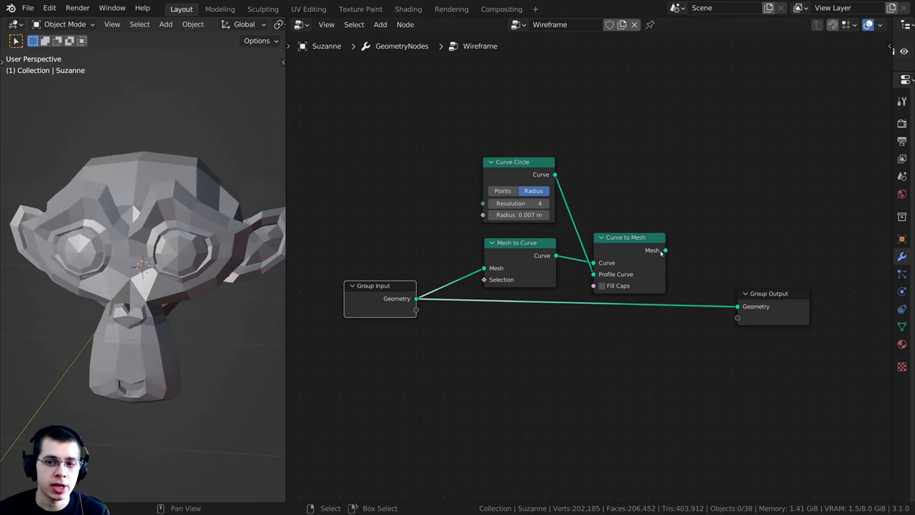
{"action": "left_click_drag", "start_coordinate": [665, 250], "coordinate": [739, 308]}
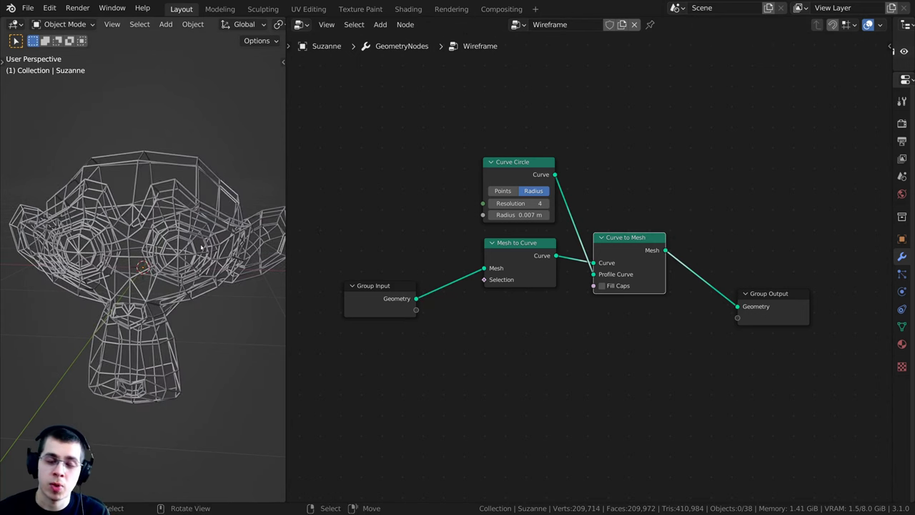
Spread the Group Input and Group Output nodes apart and insert a Join Geometry node between Curve to Mesh and Group Output.
{"action": "scroll", "coordinate": [622, 256], "scroll_direction": "down", "scroll_amount": 1}
{"action": "middle_click_drag", "start_coordinate": [564, 285], "coordinate": [491, 278]}
{"action": "scroll", "coordinate": [491, 278], "scroll_direction": "up", "scroll_amount": 2}
{"action": "left_click_drag", "start_coordinate": [319, 301], "coordinate": [311, 320]}
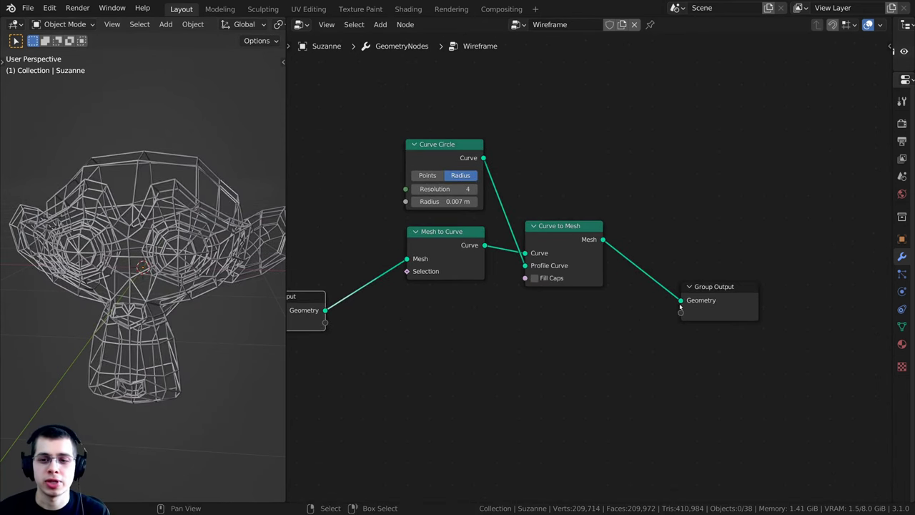
{"action": "left_click_drag", "start_coordinate": [709, 295], "coordinate": [718, 298]}
{"action": "key", "text": "shift+a"}
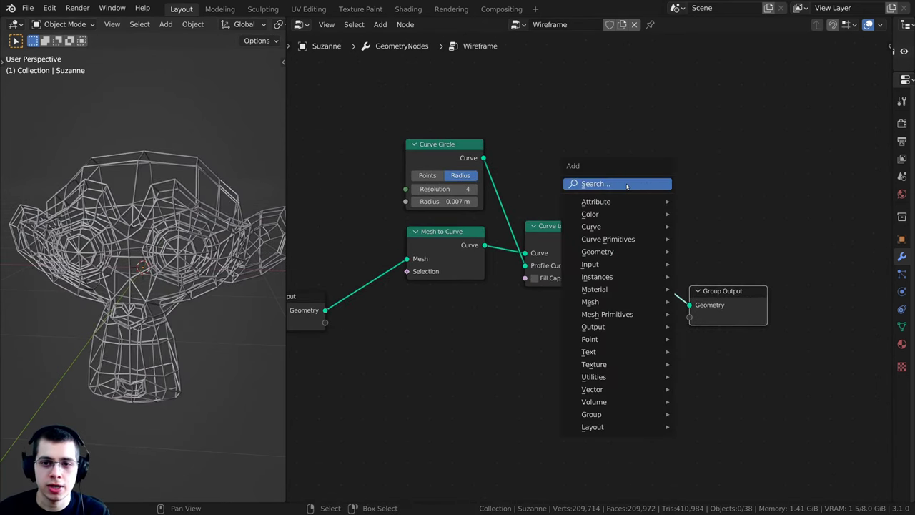
{"action": "left_click", "coordinate": [626, 184]}
{"action": "type", "text": "join"}
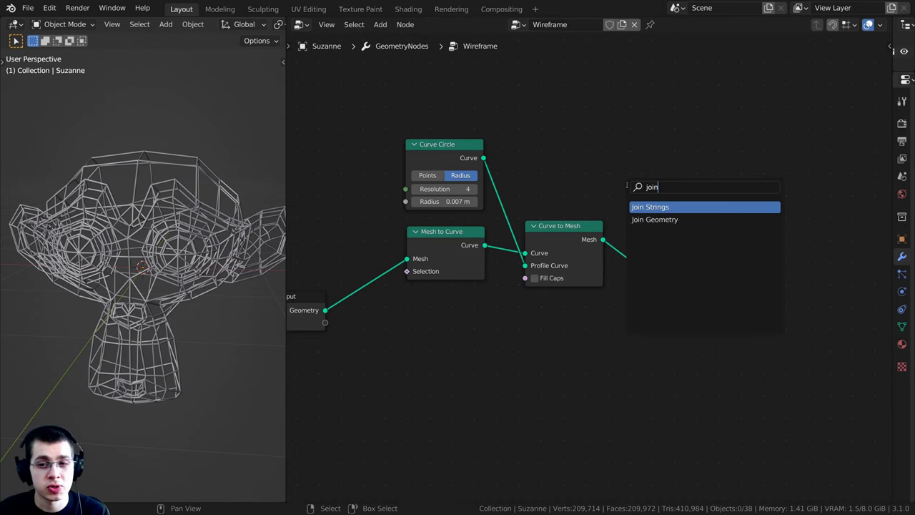
{"action": "left_click", "coordinate": [657, 219]}
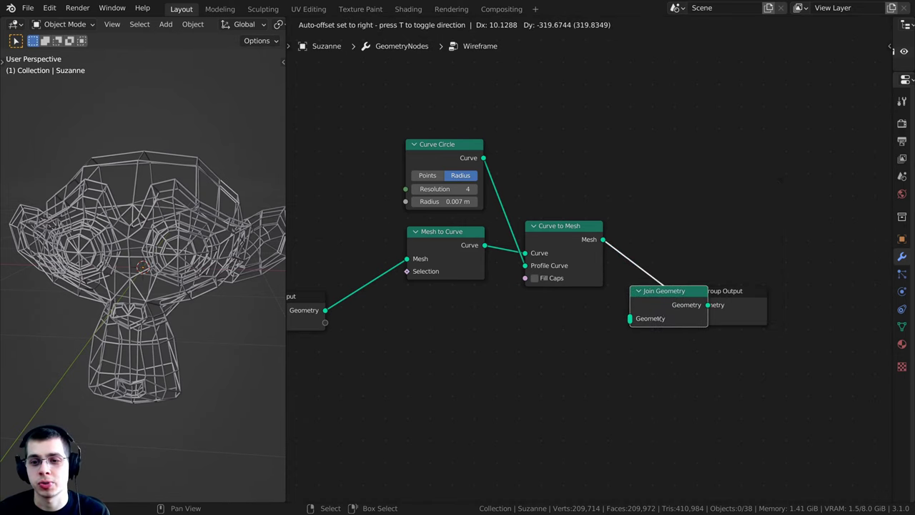
{"action": "left_click", "coordinate": [640, 311]}
Connect the Group Input geometry directly to Join Geometry to combine the original mesh with the wireframe tubes.
{"action": "scroll", "coordinate": [641, 286], "scroll_direction": "down", "scroll_amount": 1}
{"action": "key", "text": "b"}
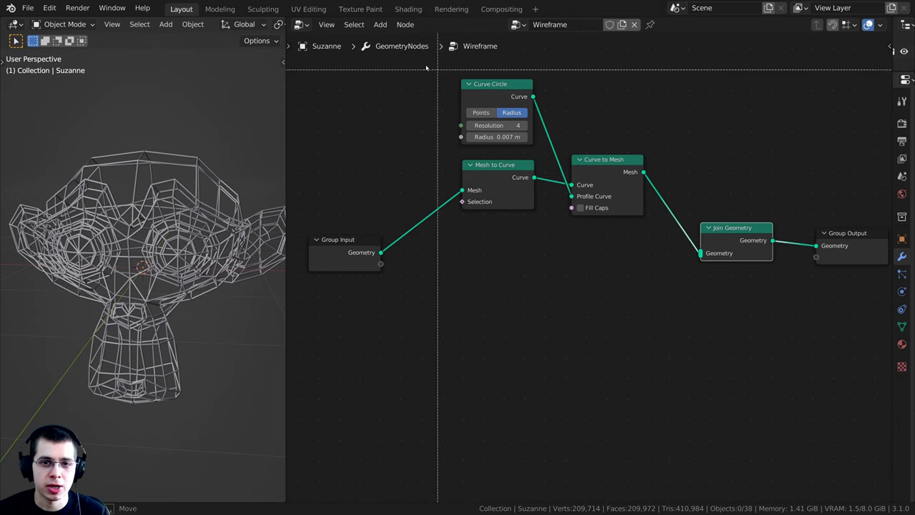
{"action": "left_click_drag", "start_coordinate": [437, 68], "coordinate": [612, 198]}
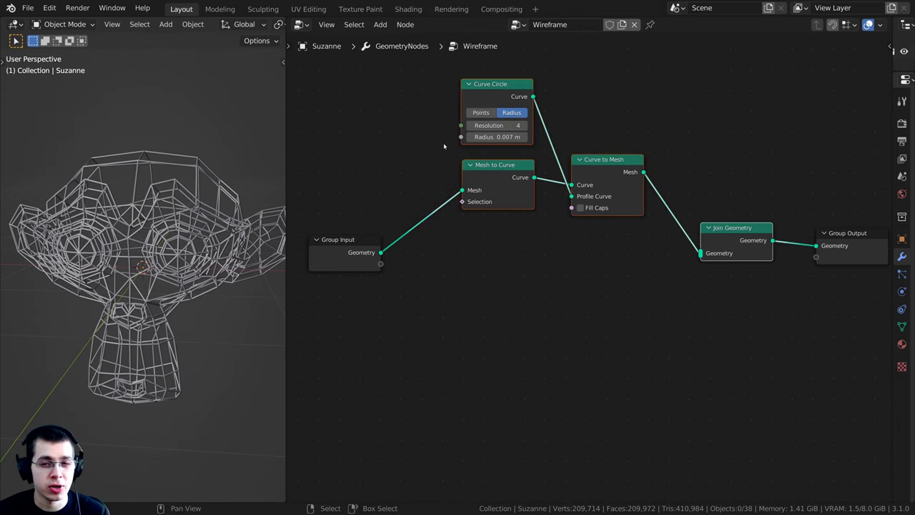
{"action": "left_click", "coordinate": [373, 269]}
{"action": "left_click_drag", "start_coordinate": [380, 252], "coordinate": [703, 253]}
Examine the combined solid head and wireframe tubes from several angles and distances.
{"action": "scroll", "coordinate": [198, 288], "scroll_direction": "down", "scroll_amount": 1}
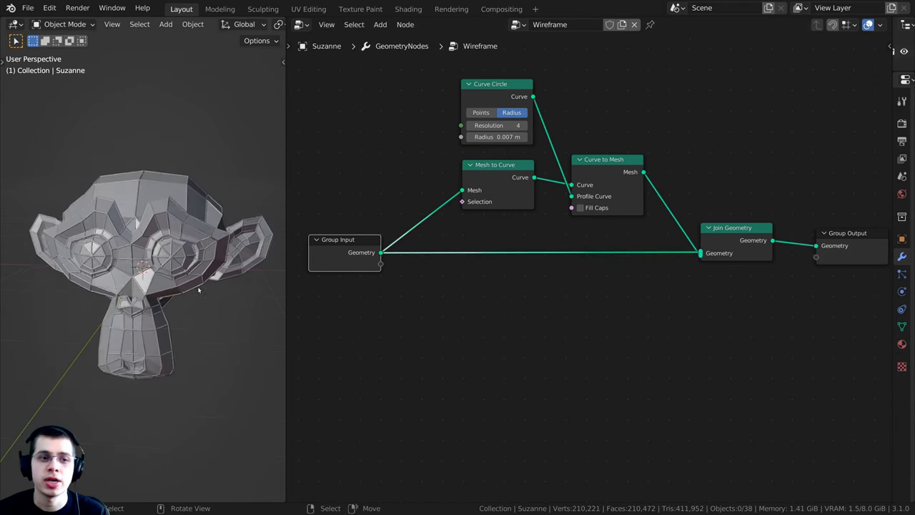
{"action": "mouse_move", "coordinate": [198, 288]}
{"action": "middle_mouse_down"}
{"action": "mouse_move", "coordinate": [171, 310]}
{"action": "mouse_move", "coordinate": [190, 283]}
{"action": "middle_mouse_up"}
{"action": "scroll", "coordinate": [190, 283], "scroll_direction": "up", "scroll_amount": 3}
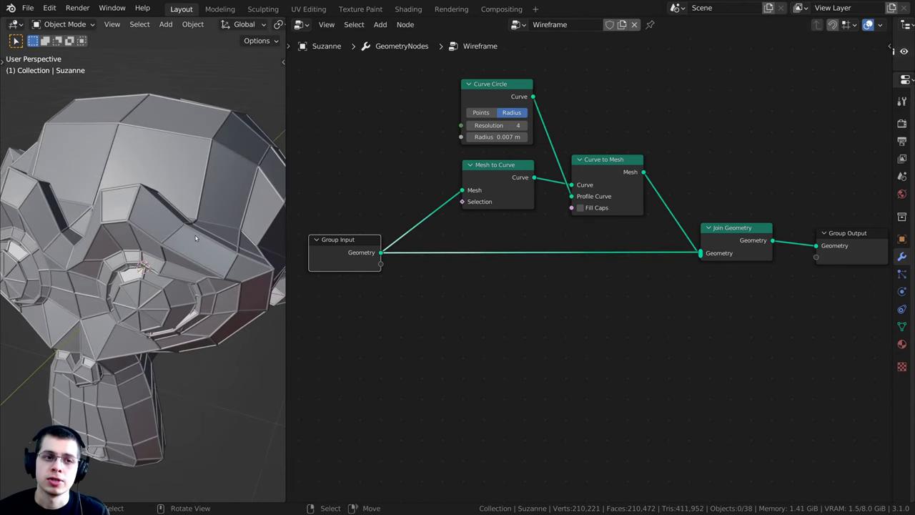
{"action": "middle_click_drag", "start_coordinate": [196, 239], "coordinate": [191, 254]}
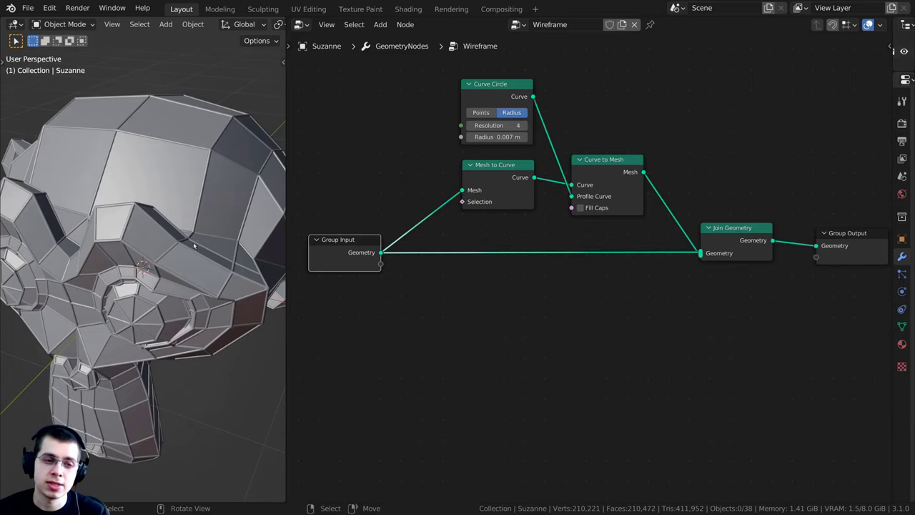
{"action": "scroll", "coordinate": [193, 245], "scroll_direction": "up", "scroll_amount": 4}
{"action": "scroll", "coordinate": [193, 245], "scroll_direction": "down", "scroll_amount": 5}
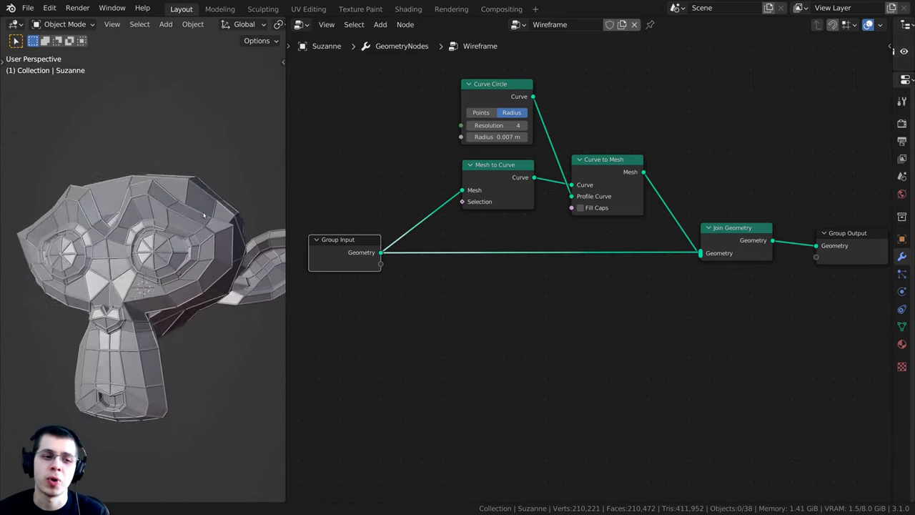
{"action": "middle_click_drag", "start_coordinate": [193, 245], "coordinate": [251, 224]}
{"action": "middle_click_drag", "start_coordinate": [251, 224], "coordinate": [243, 227]}
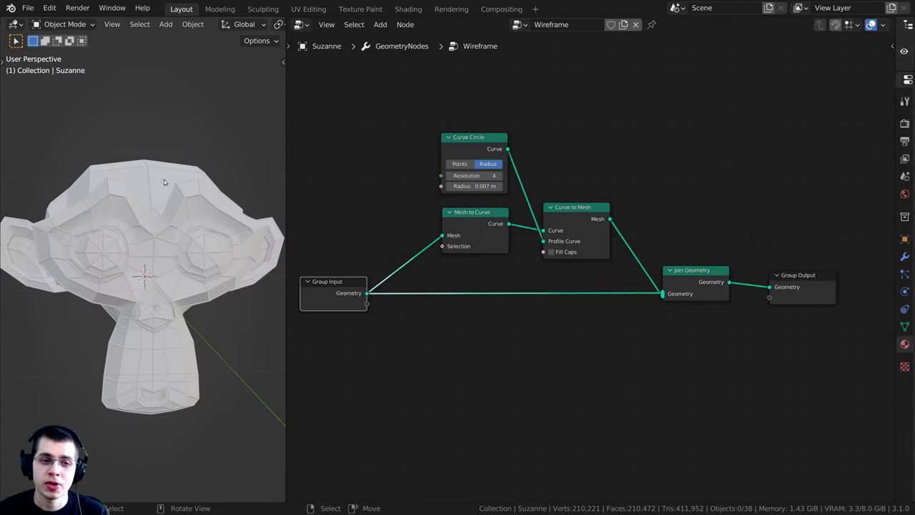
{"action": "middle_click_drag", "start_coordinate": [315, 214], "coordinate": [347, 213]}
{"action": "scroll", "coordinate": [196, 217], "scroll_direction": "up", "scroll_amount": 2}
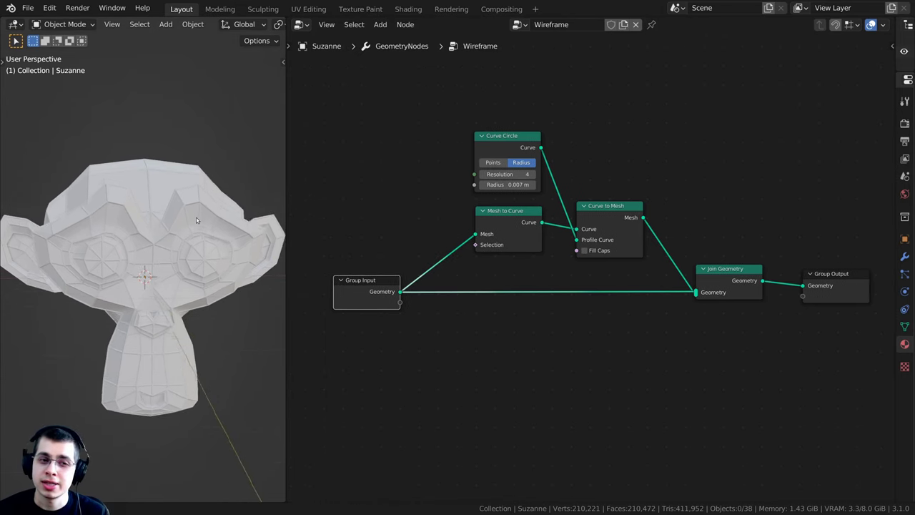
{"action": "scroll", "coordinate": [208, 214], "scroll_direction": "up", "scroll_amount": 3}
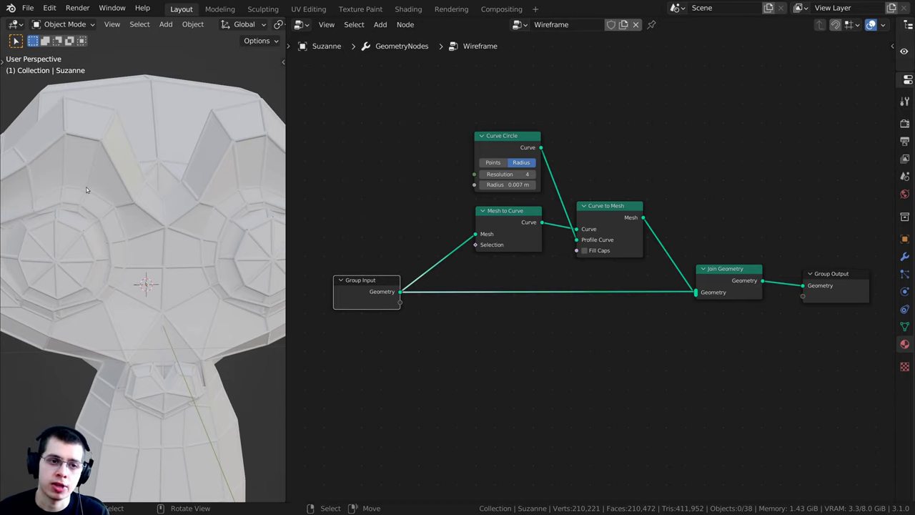
{"action": "scroll", "coordinate": [135, 176], "scroll_direction": "down", "scroll_amount": 1}
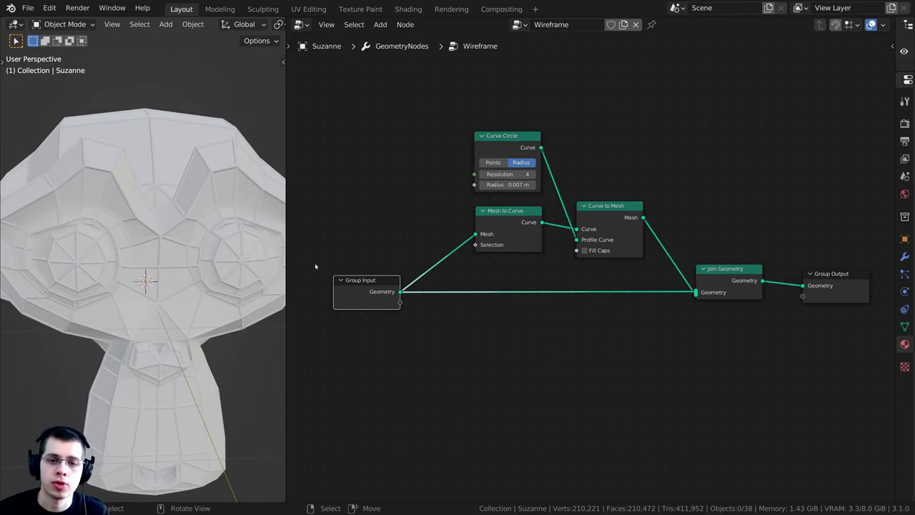
Move the Curve to Mesh node up toward the Curve Circle, and widen the properties area to show the material settings.
{"action": "middle_click_drag", "start_coordinate": [641, 264], "coordinate": [597, 264]}
{"action": "scroll", "coordinate": [597, 263], "scroll_direction": "up", "scroll_amount": 1}
{"action": "left_click_drag", "start_coordinate": [589, 198], "coordinate": [577, 175]}
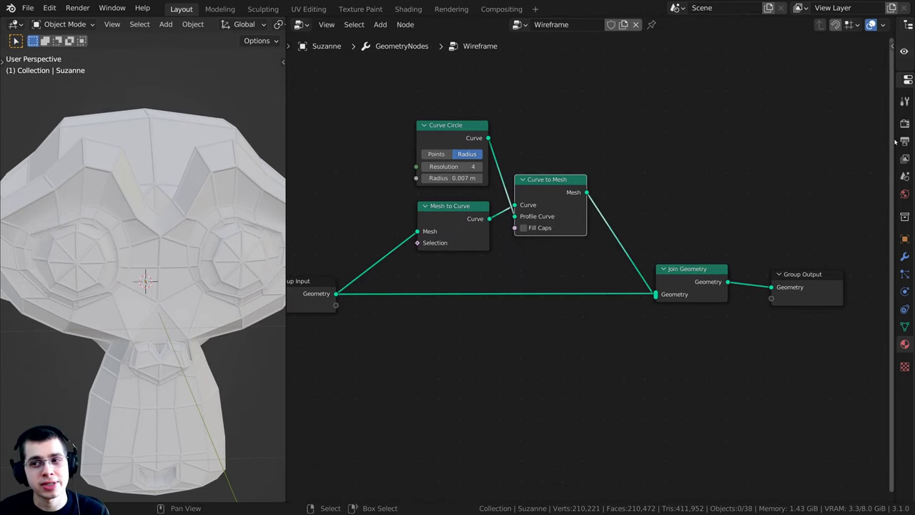
{"action": "left_click_drag", "start_coordinate": [894, 159], "coordinate": [749, 171]}
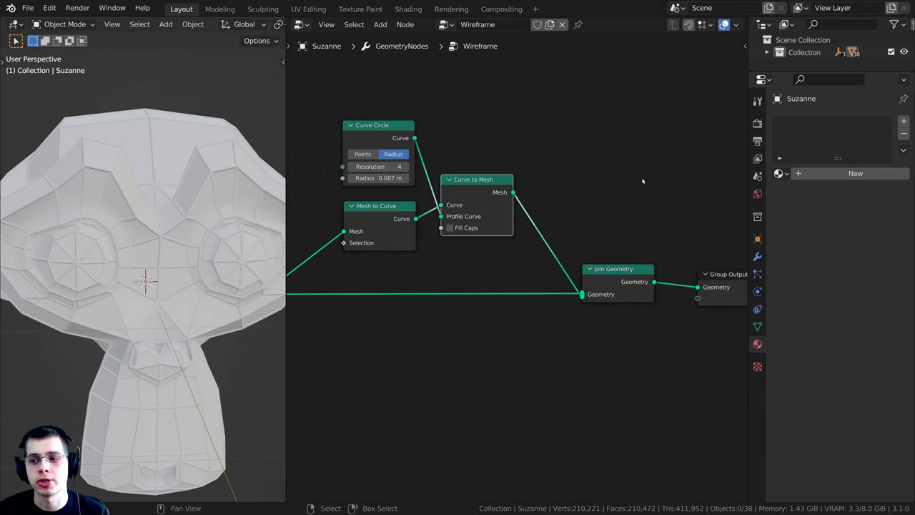
{"action": "scroll", "coordinate": [641, 183], "scroll_direction": "down", "scroll_amount": 1}
{"action": "middle_click_drag", "start_coordinate": [582, 203], "coordinate": [562, 208]}
{"action": "left_click_drag", "start_coordinate": [748, 312], "coordinate": [737, 318]}
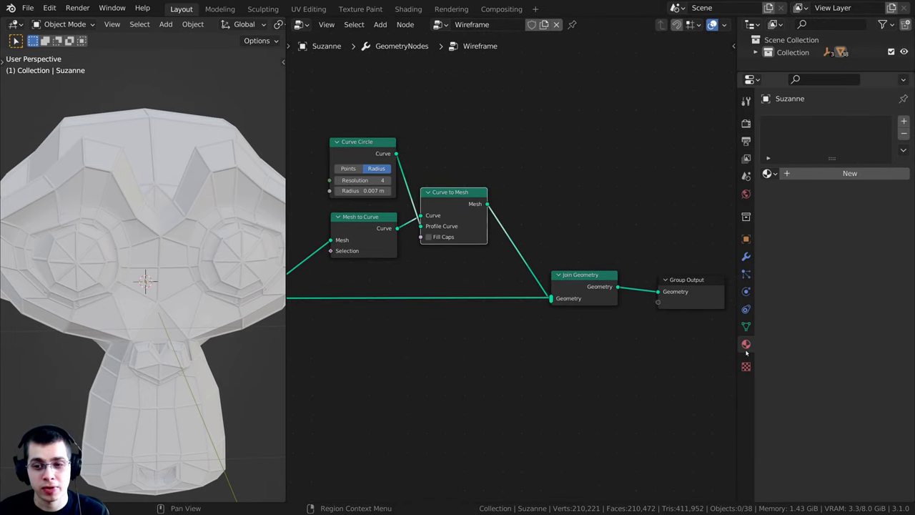
Create a new material on Suzanne and name it Monkey.
{"action": "left_click", "coordinate": [858, 175]}
{"action": "double_click", "coordinate": [827, 173]}
{"action": "type", "text": "Monkey"}
{"action": "key", "text": "Return"}
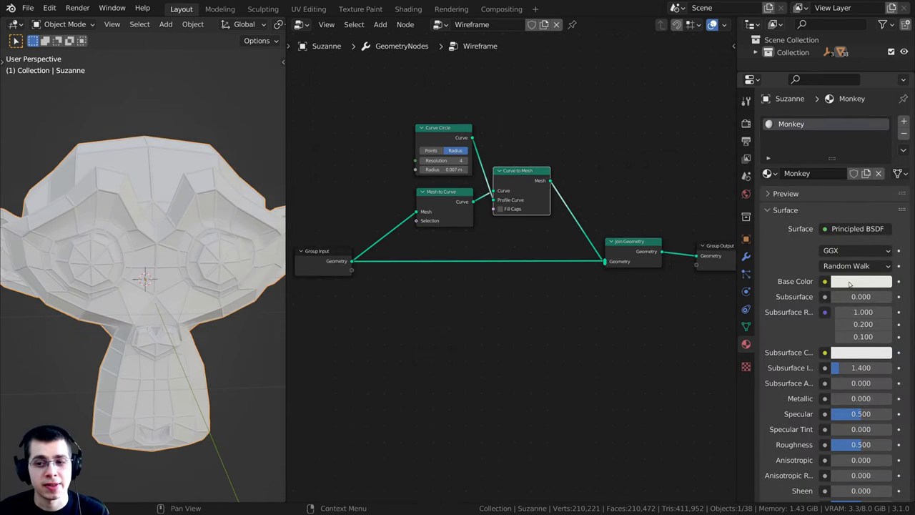
Set the Monkey material's base color to blue, with hue 0.630, saturation 0.842 and value 0.800.
{"action": "left_click", "coordinate": [862, 281]}
{"action": "left_click", "coordinate": [843, 128]}
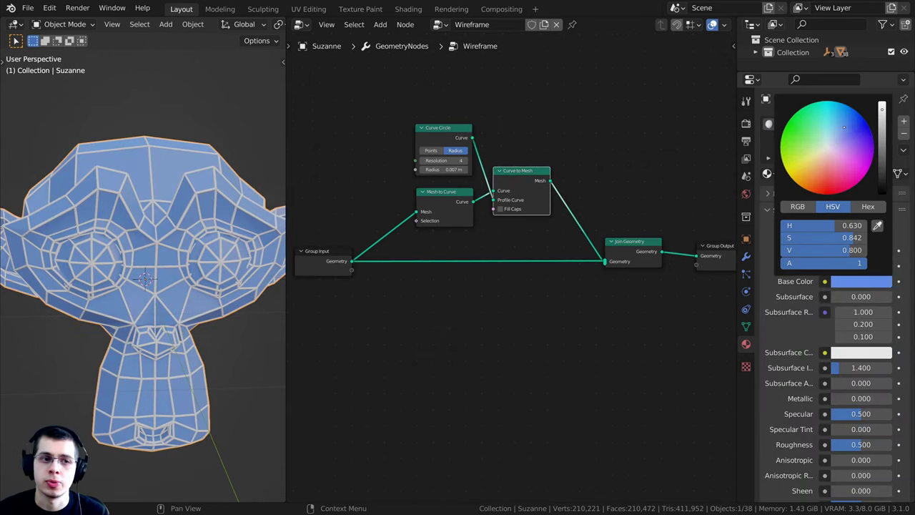
Examine the blue Suzanne head and its wireframe edges in Edit Mode from several angles and distances.
{"action": "key", "text": "Tab"}
{"action": "scroll", "coordinate": [177, 204], "scroll_direction": "down", "scroll_amount": 2}
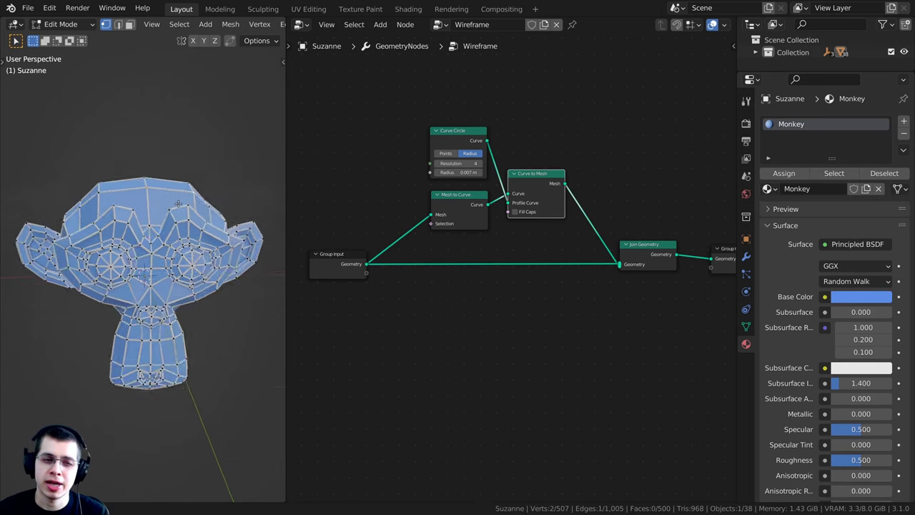
{"action": "scroll", "coordinate": [180, 211], "scroll_direction": "up", "scroll_amount": 2}
{"action": "middle_click_drag", "start_coordinate": [183, 220], "coordinate": [194, 195]}
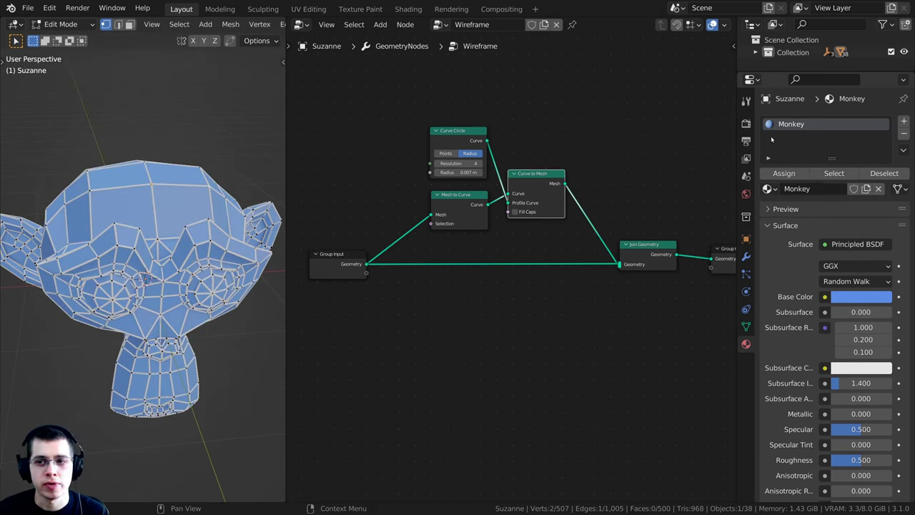
{"action": "scroll", "coordinate": [208, 193], "scroll_direction": "up", "scroll_amount": 2}
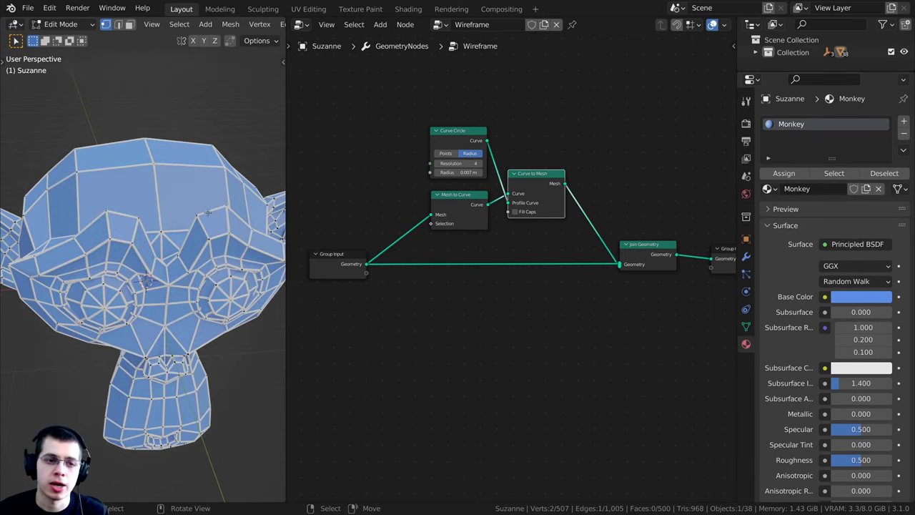
{"action": "scroll", "coordinate": [210, 196], "scroll_direction": "down", "scroll_amount": 1}
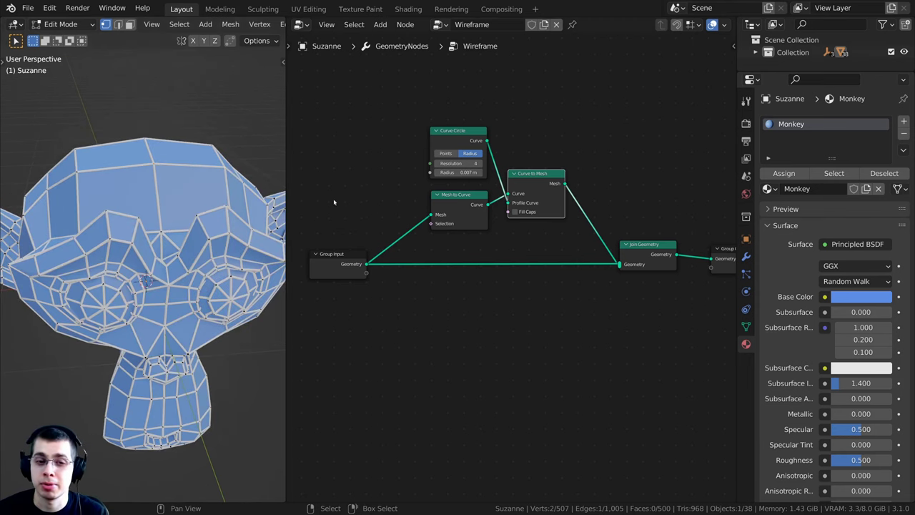
Reposition the Group Input and Join Geometry nodes, leaving free space on the direct link between them.
{"action": "middle_click_drag", "start_coordinate": [363, 168], "coordinate": [420, 171]}
{"action": "mouse_move", "coordinate": [386, 331]}
{"action": "left_mouse_down"}
{"action": "mouse_move", "coordinate": [398, 306]}
{"action": "mouse_move", "coordinate": [386, 342]}
{"action": "left_mouse_up"}
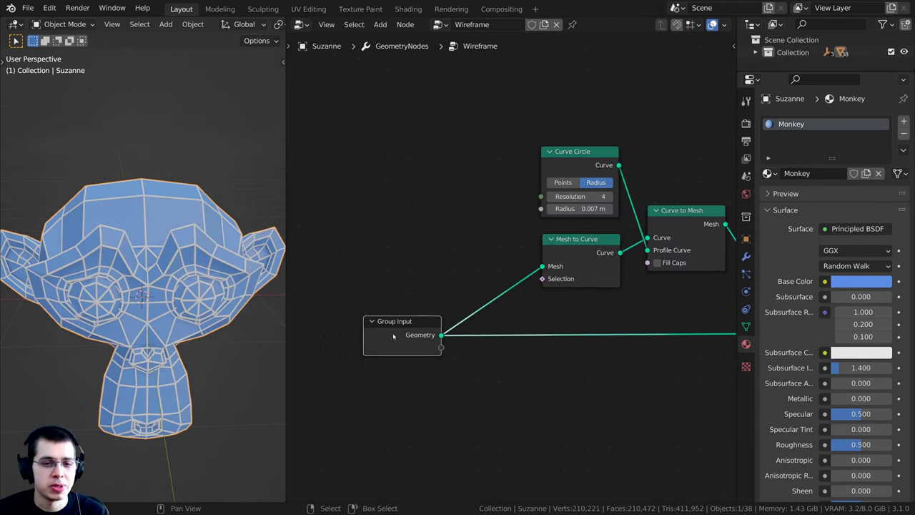
{"action": "left_click", "coordinate": [398, 364]}
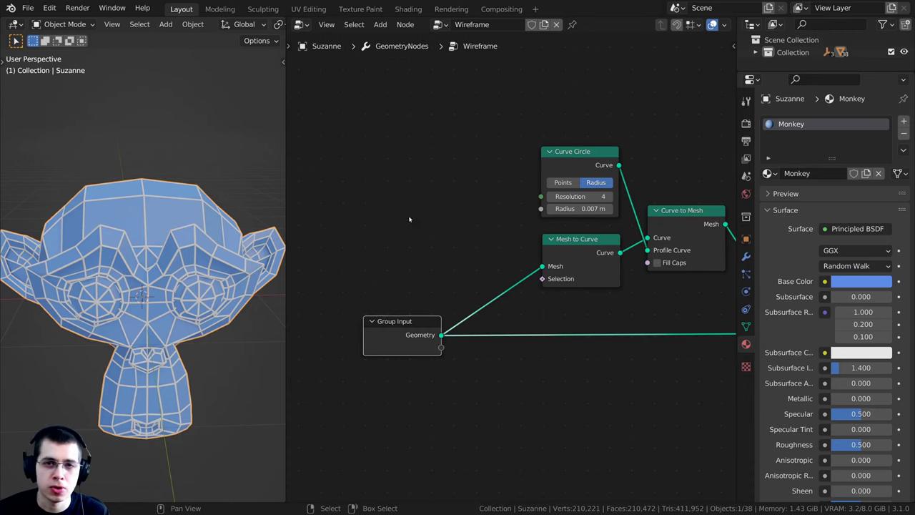
{"action": "scroll", "coordinate": [452, 263], "scroll_direction": "down", "scroll_amount": 1}
{"action": "middle_click_drag", "start_coordinate": [506, 295], "coordinate": [445, 276]}
{"action": "scroll", "coordinate": [496, 276], "scroll_direction": "down", "scroll_amount": 1}
{"action": "left_click", "coordinate": [493, 277]}
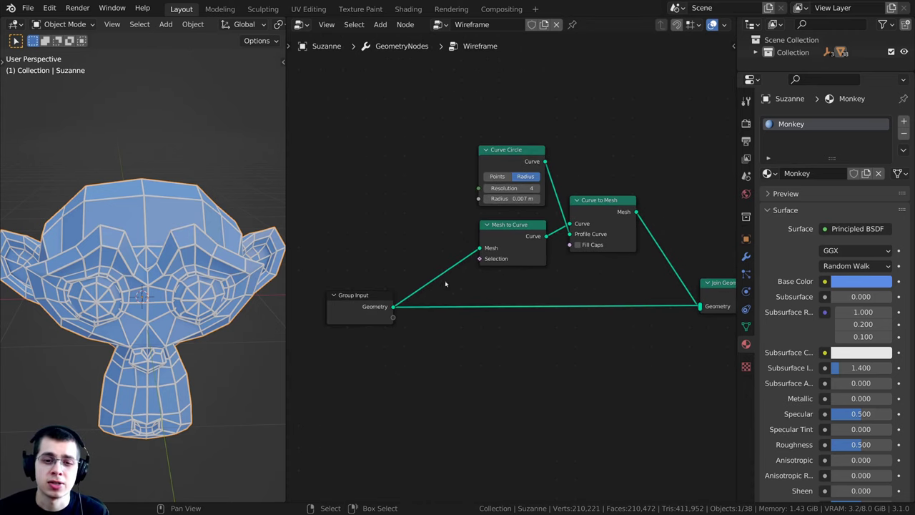
{"action": "middle_click_drag", "start_coordinate": [663, 295], "coordinate": [629, 295]}
{"action": "left_click_drag", "start_coordinate": [683, 292], "coordinate": [690, 298]}
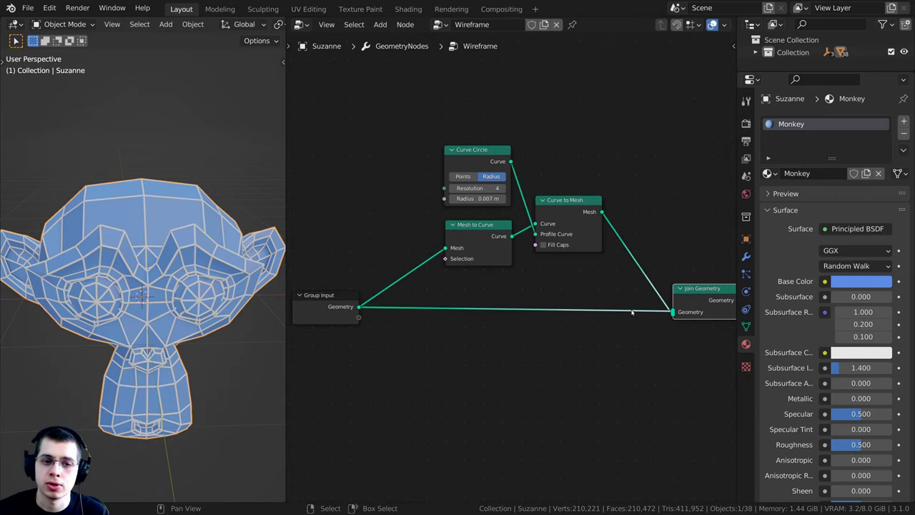
Add a Set Material node on the direct link between Group Input and Join Geometry.
{"action": "key", "text": "shift+a"}
{"action": "left_click", "coordinate": [461, 213]}
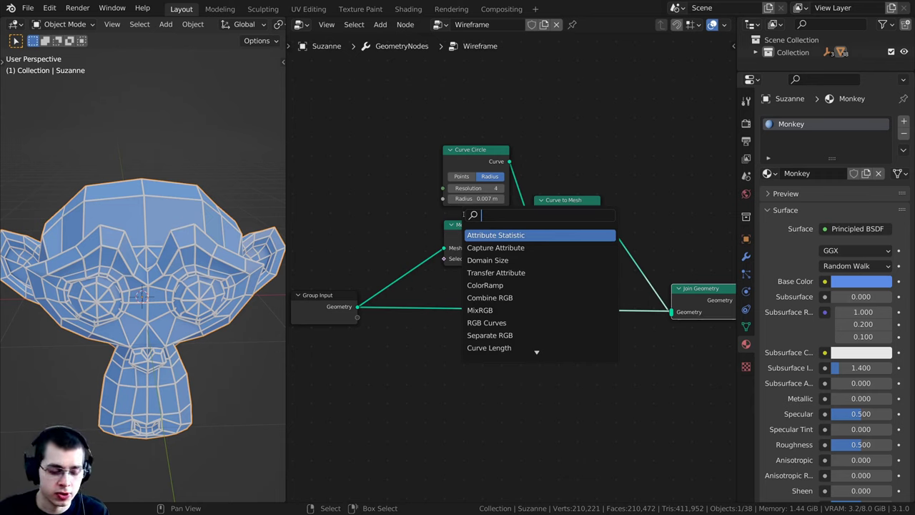
{"action": "type", "text": "set ma"}
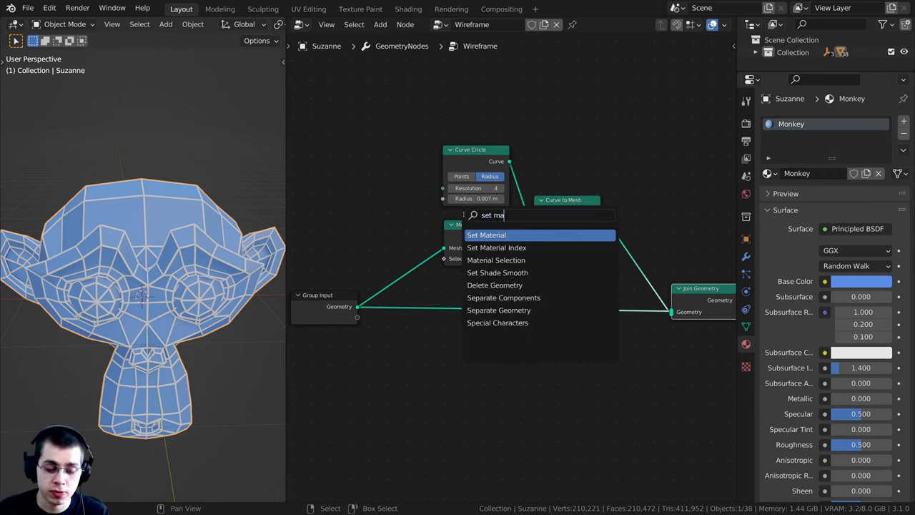
{"action": "type", "text": "t"}
{"action": "key", "text": "Return"}
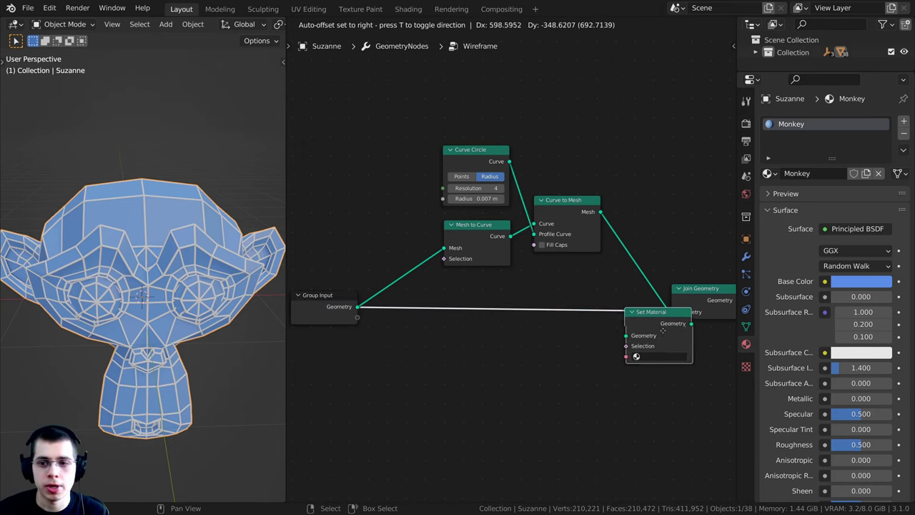
{"action": "left_click", "coordinate": [564, 308]}
Assign the Monkey material in the Set Material node for the original mesh.
{"action": "scroll", "coordinate": [564, 308], "scroll_direction": "up", "scroll_amount": 1}
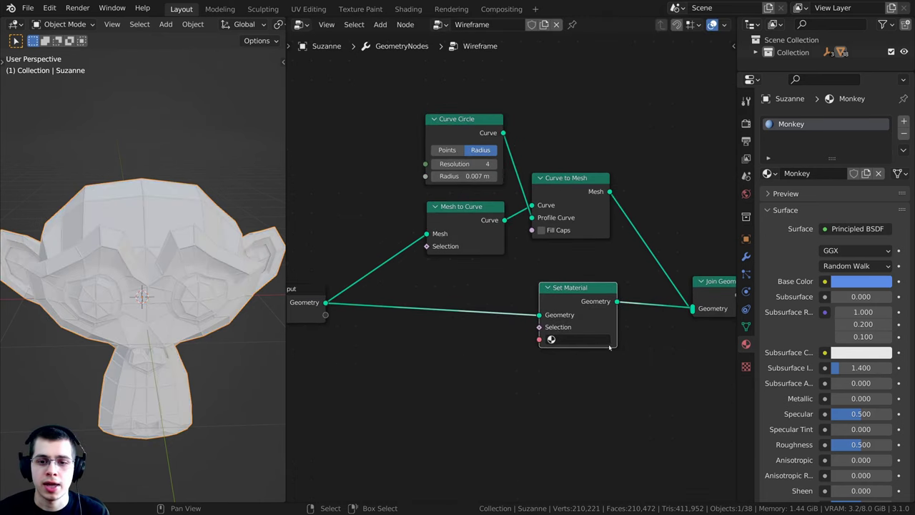
{"action": "left_click", "coordinate": [585, 340]}
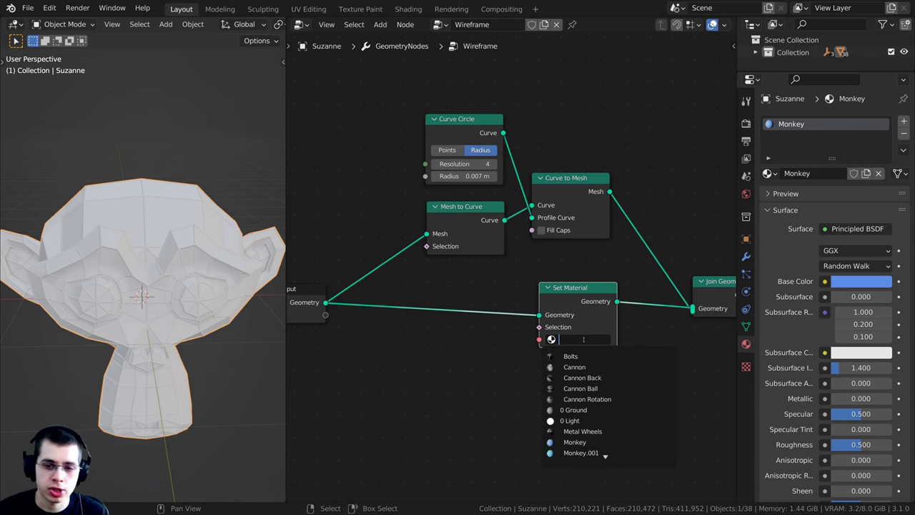
{"action": "left_click", "coordinate": [575, 441]}
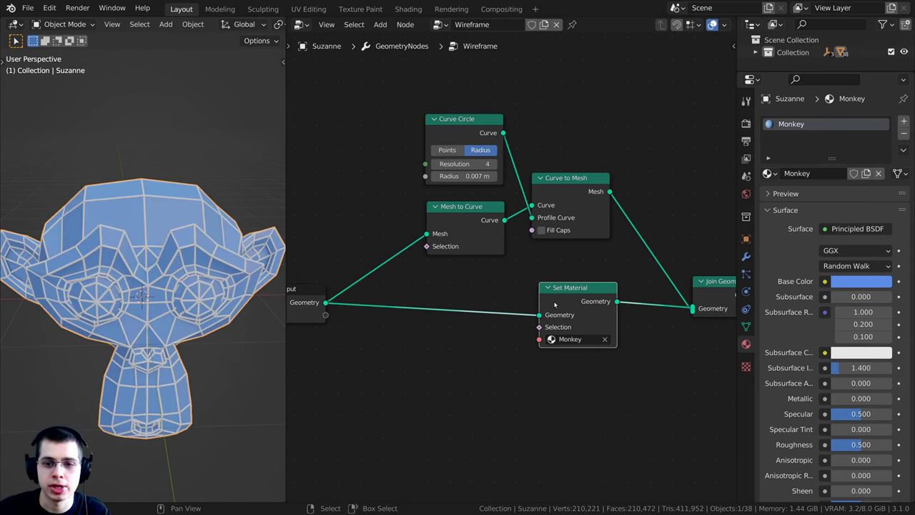
{"action": "scroll", "coordinate": [571, 429], "scroll_direction": "up", "scroll_amount": 2}
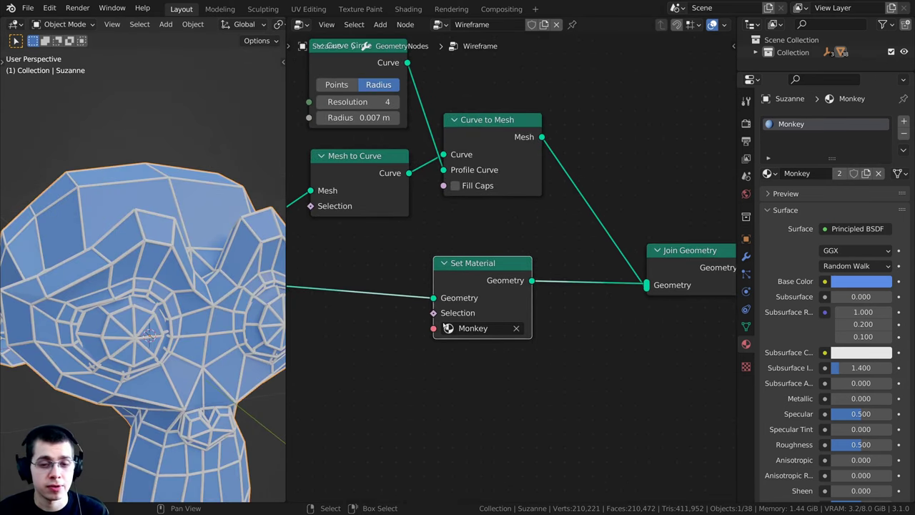
Rearrange the Set Material and Curve to Mesh nodes to free space before Join Geometry.
{"action": "left_click_drag", "start_coordinate": [473, 281], "coordinate": [445, 286]}
{"action": "scroll", "coordinate": [446, 286], "scroll_direction": "down", "scroll_amount": 3}
{"action": "middle_click_drag", "start_coordinate": [445, 286], "coordinate": [412, 315]}
{"action": "scroll", "coordinate": [439, 235], "scroll_direction": "up", "scroll_amount": 1}
{"action": "left_click_drag", "start_coordinate": [441, 208], "coordinate": [438, 199]}
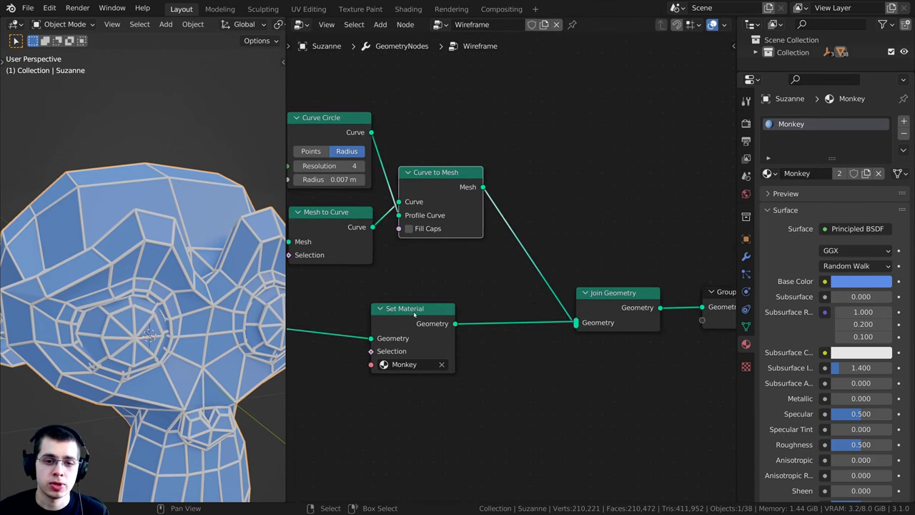
{"action": "left_click_drag", "start_coordinate": [412, 336], "coordinate": [393, 340]}
{"action": "middle_click_drag", "start_coordinate": [401, 331], "coordinate": [423, 346]}
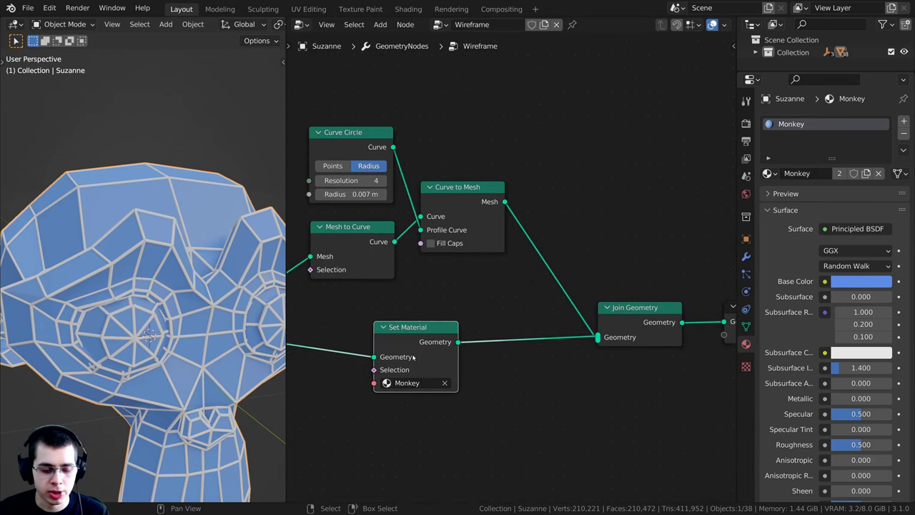
Duplicate the Set Material node onto the link between Curve to Mesh and Join Geometry, and clear the copy's material.
{"action": "key", "text": "shift+d"}
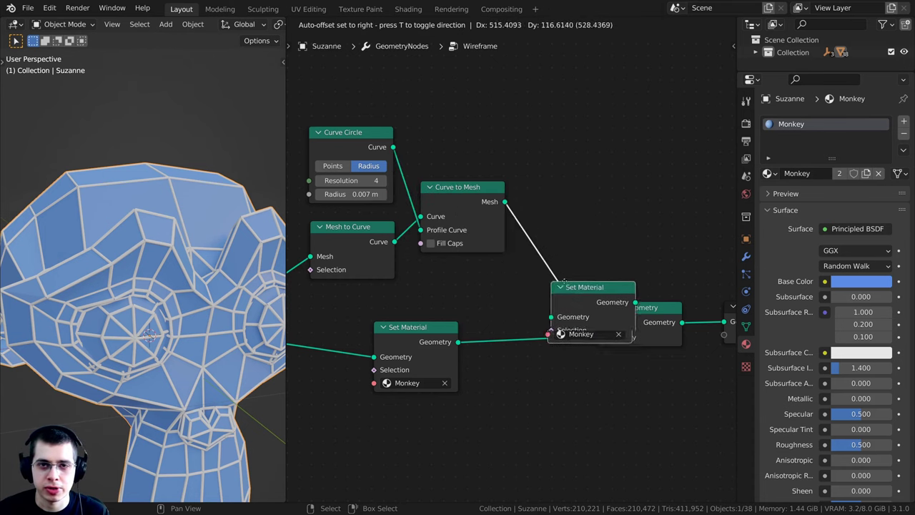
{"action": "left_click", "coordinate": [585, 230]}
{"action": "left_click_drag", "start_coordinate": [586, 229], "coordinate": [577, 244]}
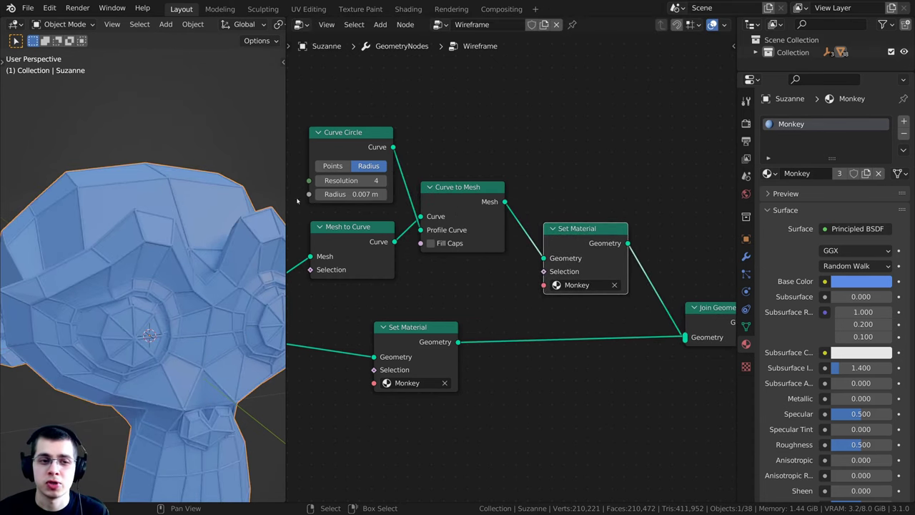
{"action": "scroll", "coordinate": [243, 288], "scroll_direction": "up", "scroll_amount": 2}
{"action": "middle_click_drag", "start_coordinate": [245, 287], "coordinate": [212, 308]}
{"action": "scroll", "coordinate": [638, 268], "scroll_direction": "up", "scroll_amount": 2}
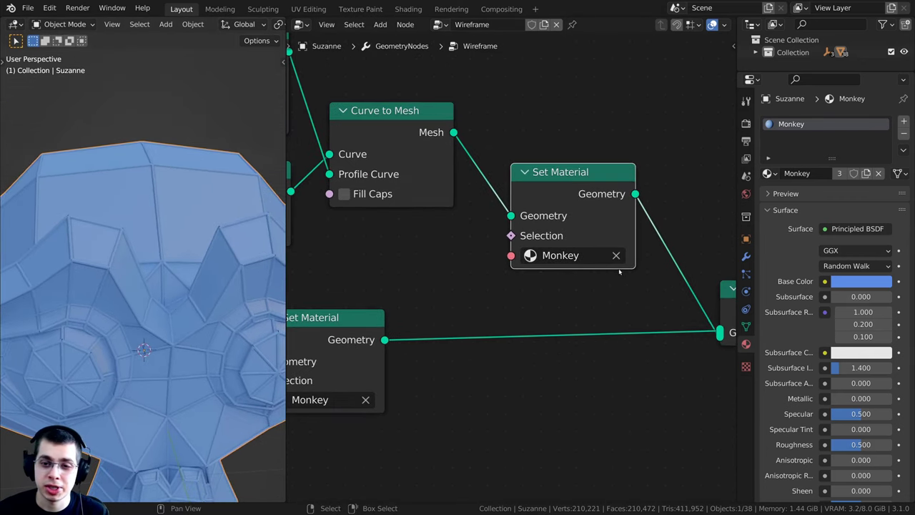
{"action": "left_click", "coordinate": [617, 255]}
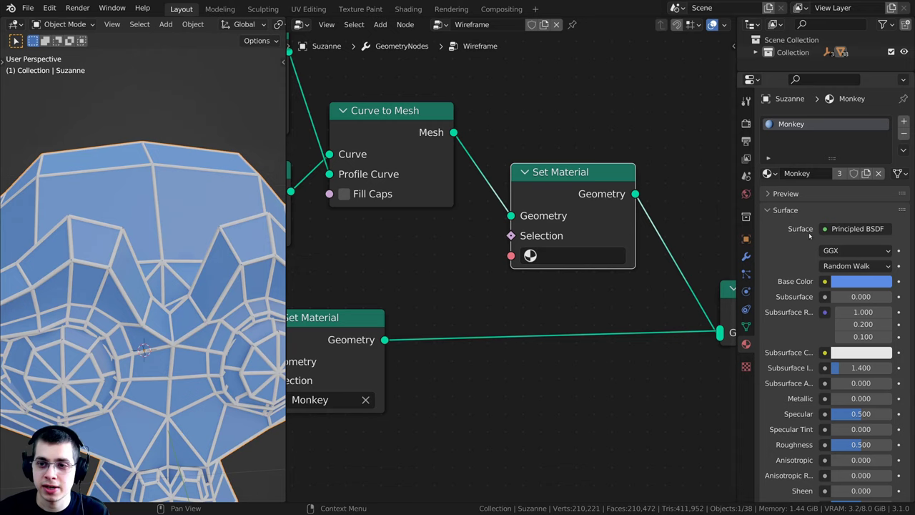
Unlink Monkey from Suzanne's material slot and create a new material there named Wireframe.
{"action": "left_click", "coordinate": [878, 174]}
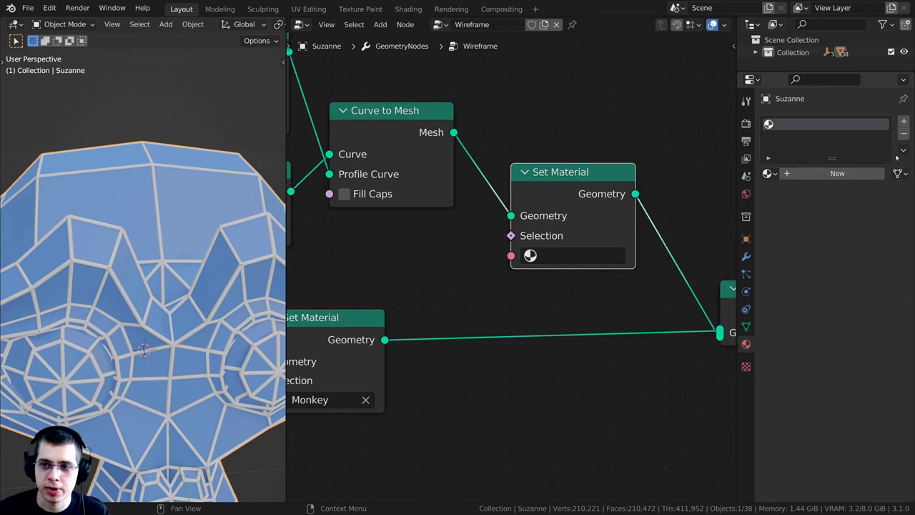
{"action": "left_click", "coordinate": [833, 175]}
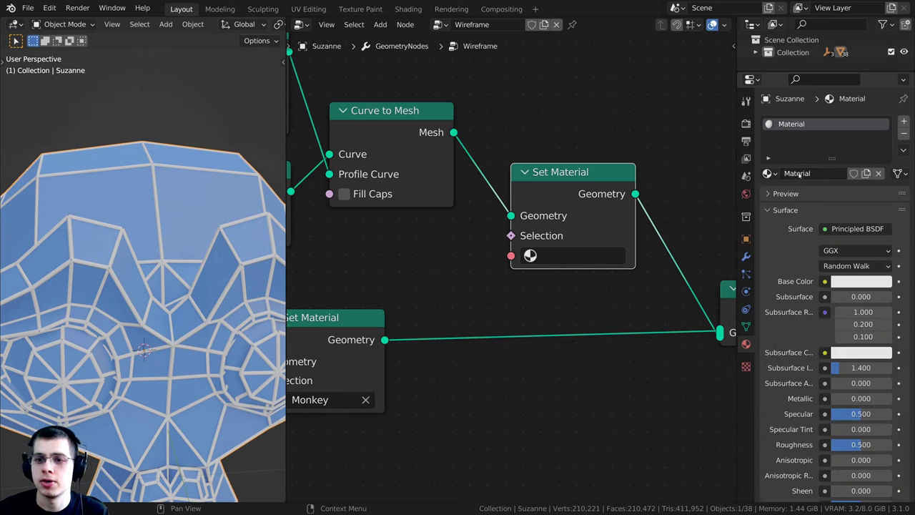
{"action": "double_click", "coordinate": [798, 174]}
{"action": "type", "text": "Wireframe"}
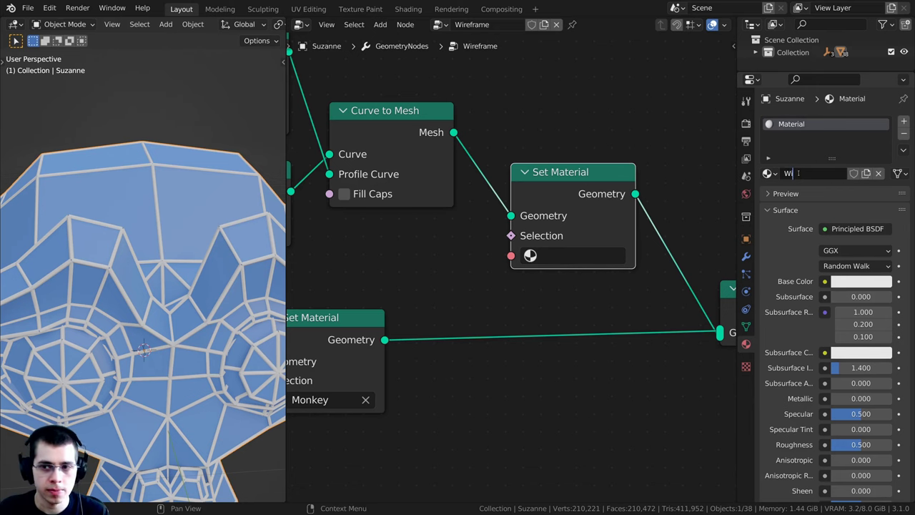
{"action": "key", "text": "Return"}
Set the Wireframe material's base color to black.
{"action": "scroll", "coordinate": [517, 274], "scroll_direction": "down", "scroll_amount": 1}
{"action": "left_click", "coordinate": [847, 281]}
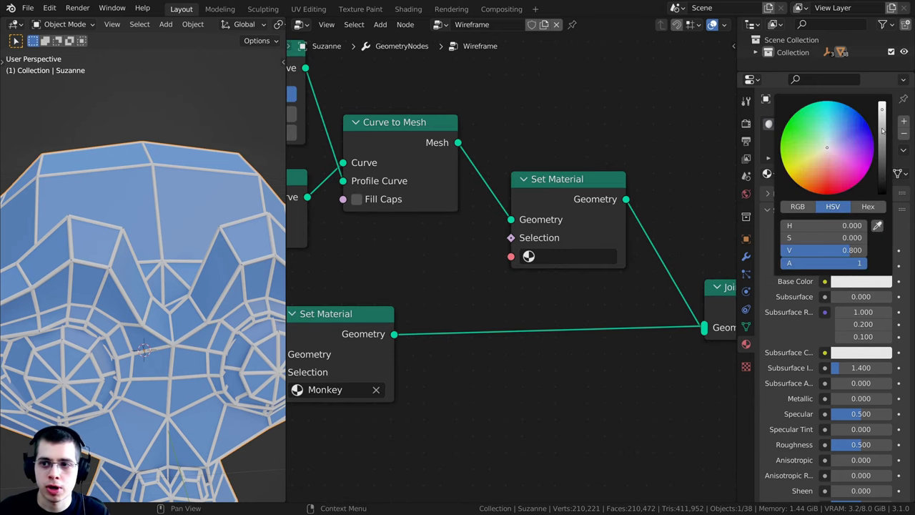
{"action": "left_click_drag", "start_coordinate": [882, 129], "coordinate": [883, 192]}
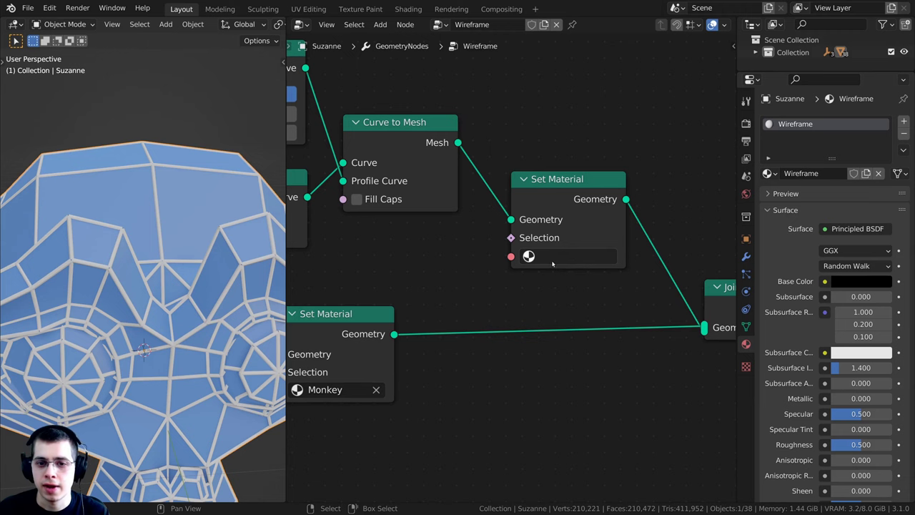
Assign the Wireframe material in the Set Material node that follows Curve to Mesh.
{"action": "scroll", "coordinate": [552, 257], "scroll_direction": "down", "scroll_amount": 2}
{"action": "left_click", "coordinate": [537, 241]}
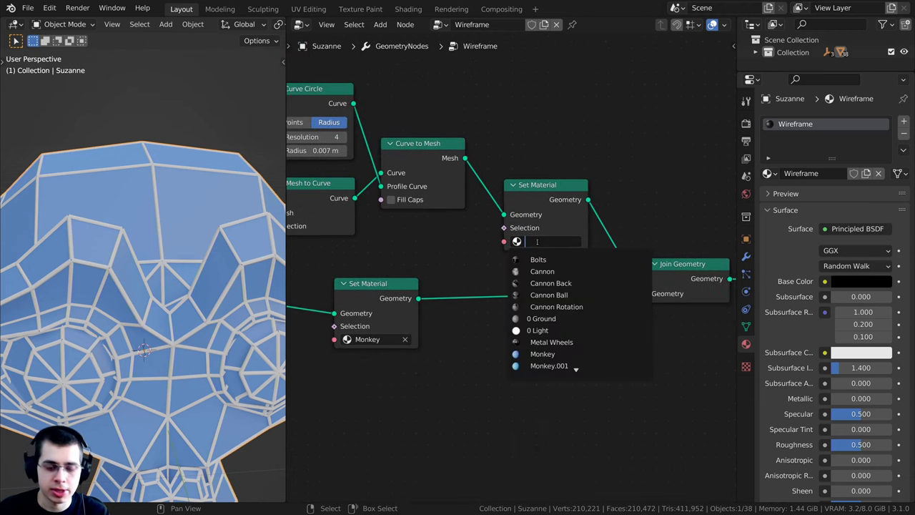
{"action": "type", "text": "wire"}
{"action": "key", "text": "Return"}
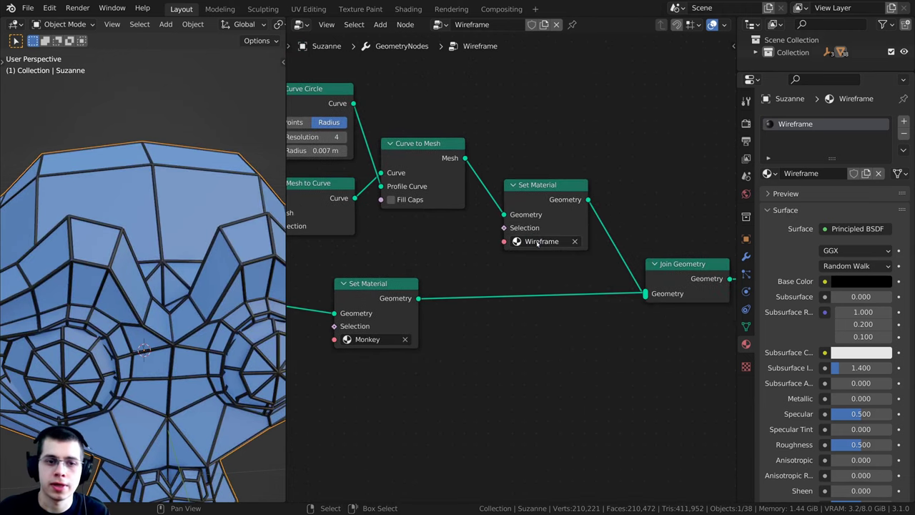
Widen the 3D viewport and examine the cannon model beside Suzanne from several angles and distances.
{"action": "scroll", "coordinate": [197, 250], "scroll_direction": "down", "scroll_amount": 3}
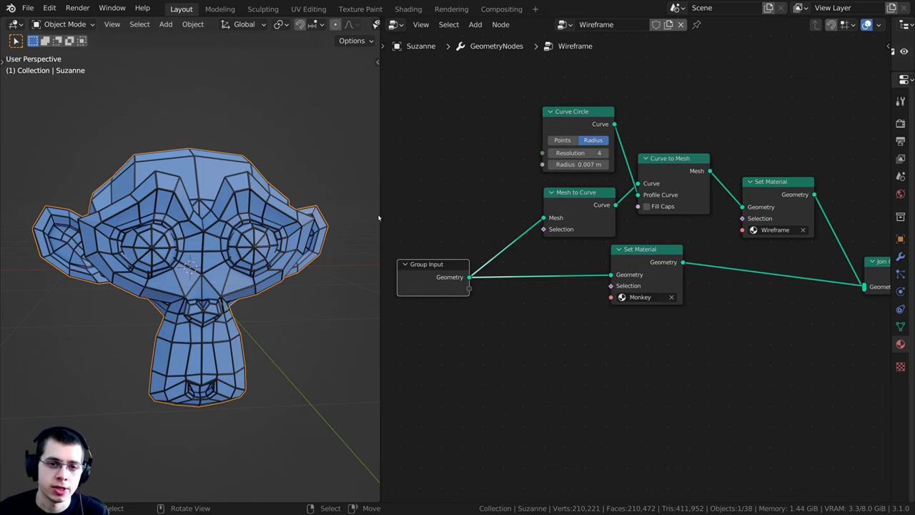
{"action": "left_click_drag", "start_coordinate": [380, 218], "coordinate": [441, 228]}
{"action": "scroll", "coordinate": [378, 275], "scroll_direction": "down", "scroll_amount": 5}
{"action": "middle_click_drag", "start_coordinate": [373, 276], "coordinate": [249, 280], "text": "shift"}
{"action": "scroll", "coordinate": [271, 281], "scroll_direction": "down", "scroll_amount": 6}
{"action": "middle_click_drag", "start_coordinate": [320, 282], "coordinate": [196, 276], "text": "shift"}
{"action": "middle_click_drag", "start_coordinate": [197, 276], "coordinate": [290, 320]}
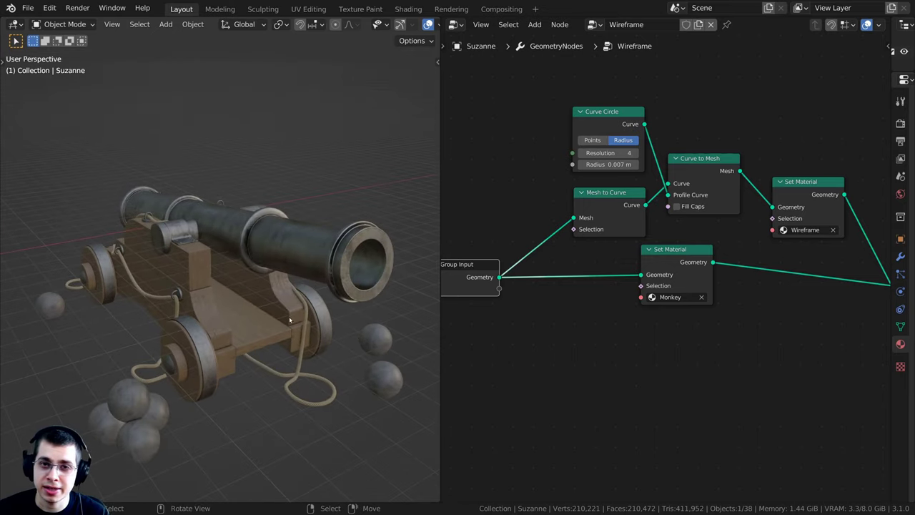
{"action": "scroll", "coordinate": [290, 320], "scroll_direction": "down", "scroll_amount": 5}
{"action": "middle_click_drag", "start_coordinate": [216, 272], "coordinate": [304, 231], "text": "shift"}
{"action": "middle_click_drag", "start_coordinate": [364, 174], "coordinate": [319, 265]}
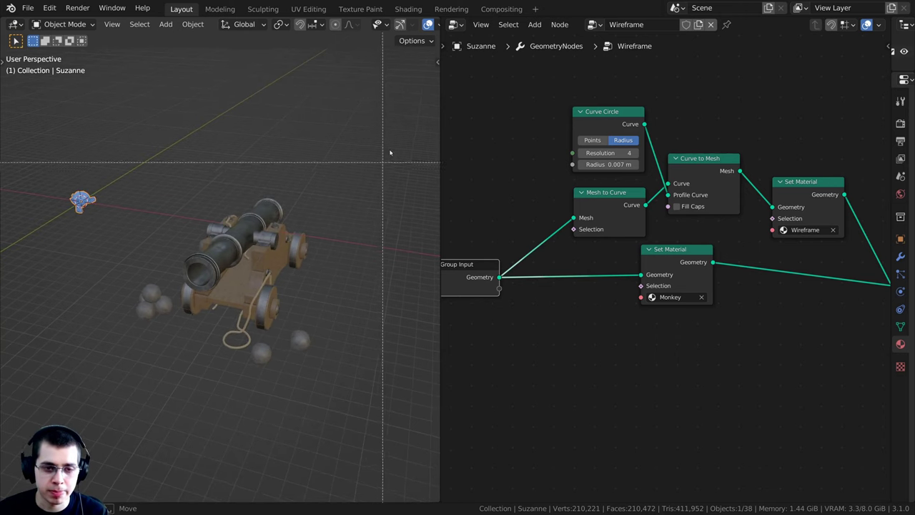
Select all the cannon parts and cannonballs together with Suzanne, keeping Suzanne as the active object.
{"action": "left_click_drag", "start_coordinate": [401, 113], "coordinate": [53, 453]}
{"action": "middle_click_drag", "start_coordinate": [203, 360], "coordinate": [205, 333]}
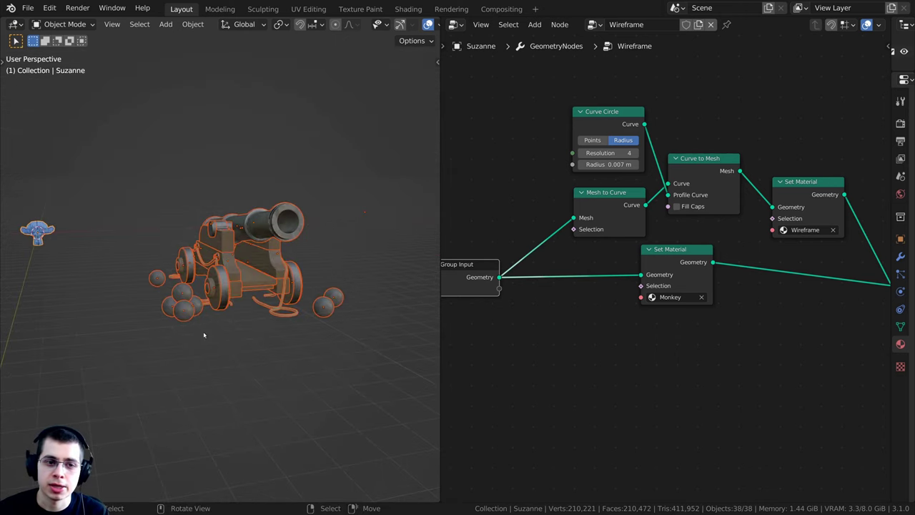
{"action": "scroll", "coordinate": [207, 315], "scroll_direction": "up", "scroll_amount": 4}
{"action": "middle_click_drag", "start_coordinate": [214, 293], "coordinate": [58, 243]}
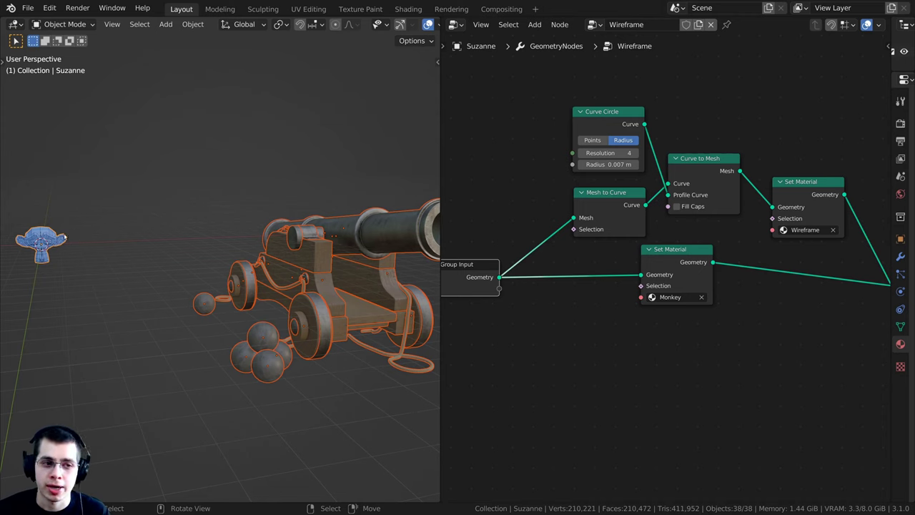
{"action": "scroll", "coordinate": [86, 233], "scroll_direction": "up", "scroll_amount": 5}
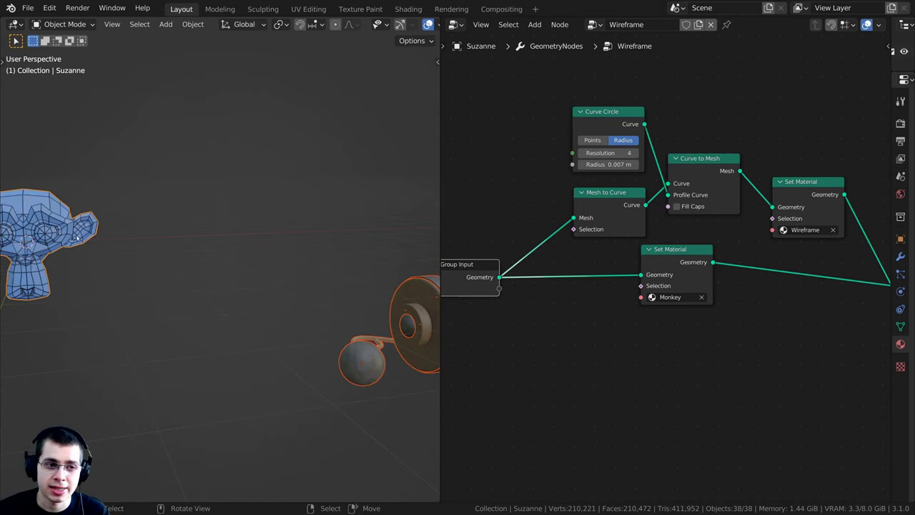
Copy Suzanne's Wireframe geometry nodes modifier to all the selected cannon parts and cannonballs.
{"action": "scroll", "coordinate": [249, 334], "scroll_direction": "down", "scroll_amount": 5}
{"action": "middle_click_drag", "start_coordinate": [300, 267], "coordinate": [218, 260]}
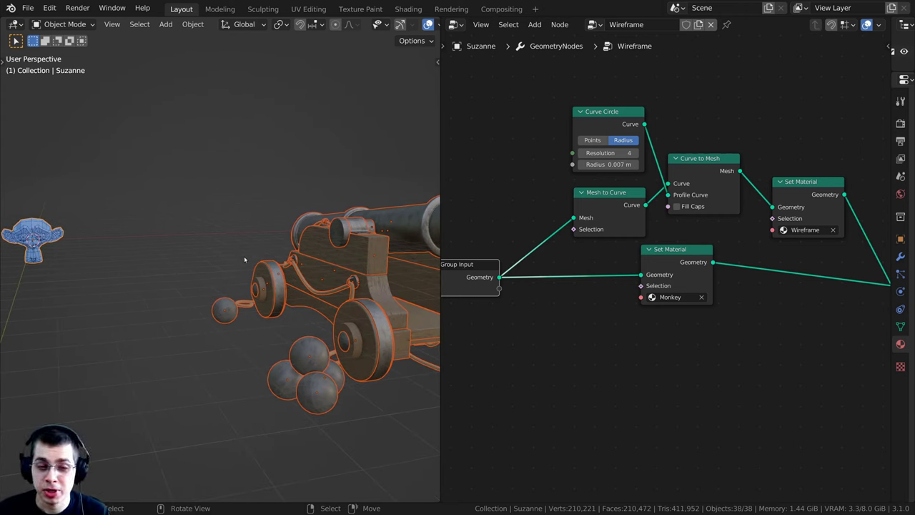
{"action": "key", "text": "ctrl+l"}
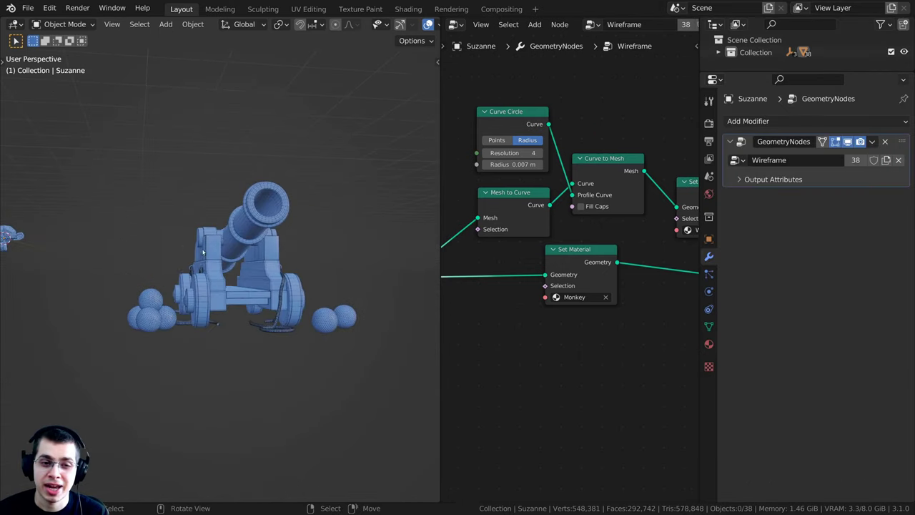
Examine the wireframe on the cannon and cannonballs from several angles, and on Suzanne up close.
{"action": "scroll", "coordinate": [286, 250], "scroll_direction": "up", "scroll_amount": 4}
{"action": "middle_click_drag", "start_coordinate": [286, 250], "coordinate": [227, 304]}
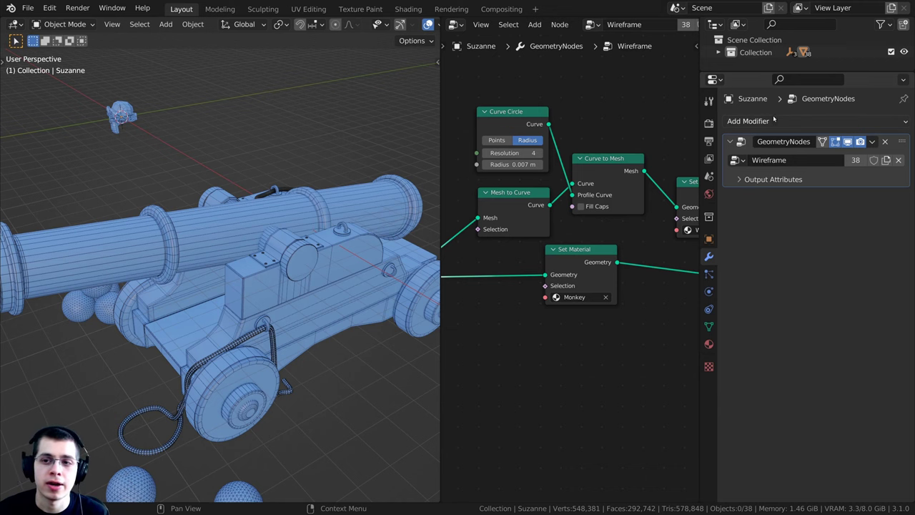
{"action": "scroll", "coordinate": [179, 322], "scroll_direction": "down", "scroll_amount": 3}
{"action": "middle_click_drag", "start_coordinate": [179, 322], "coordinate": [284, 316]}
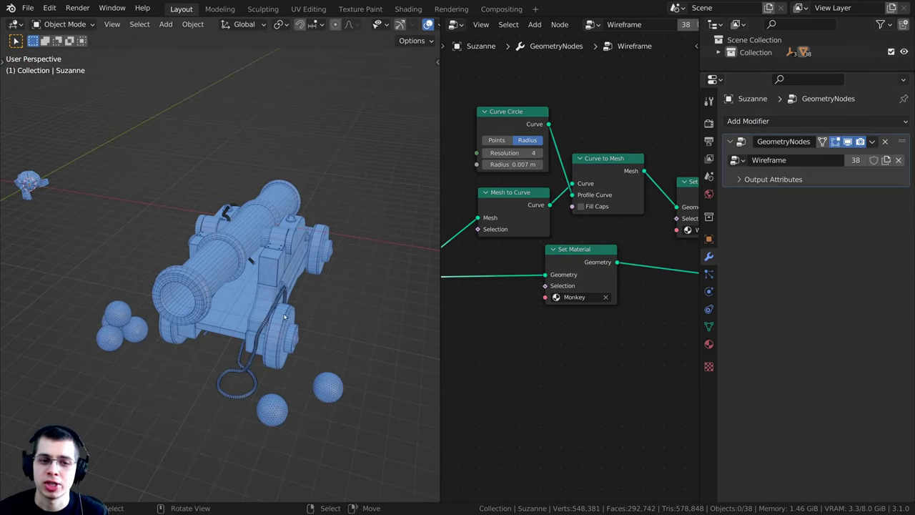
{"action": "middle_click_drag", "start_coordinate": [316, 361], "coordinate": [544, 227]}
{"action": "key", "text": "ctrl+space"}
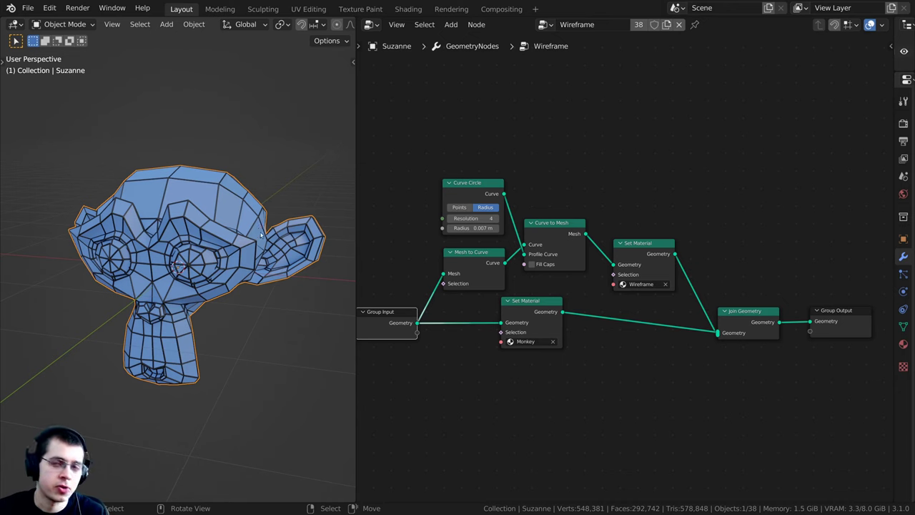
{"action": "middle_click_drag", "start_coordinate": [218, 241], "coordinate": [283, 203]}
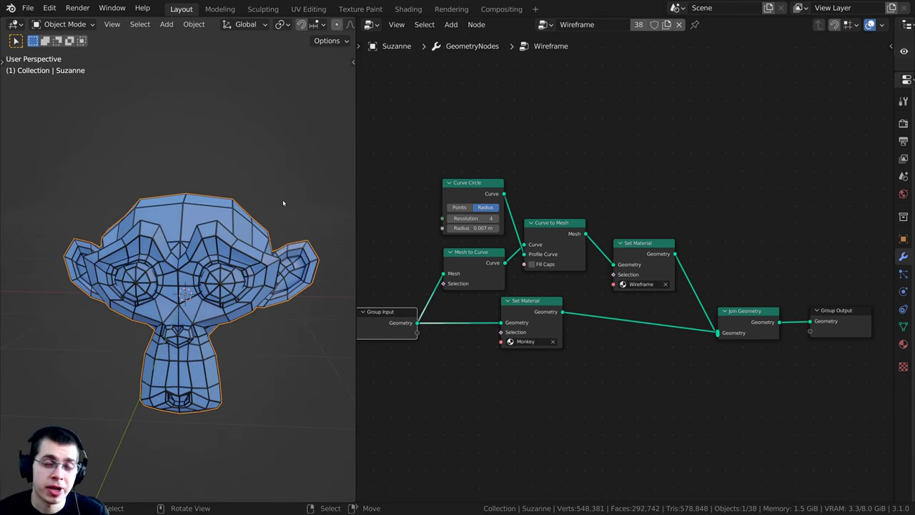